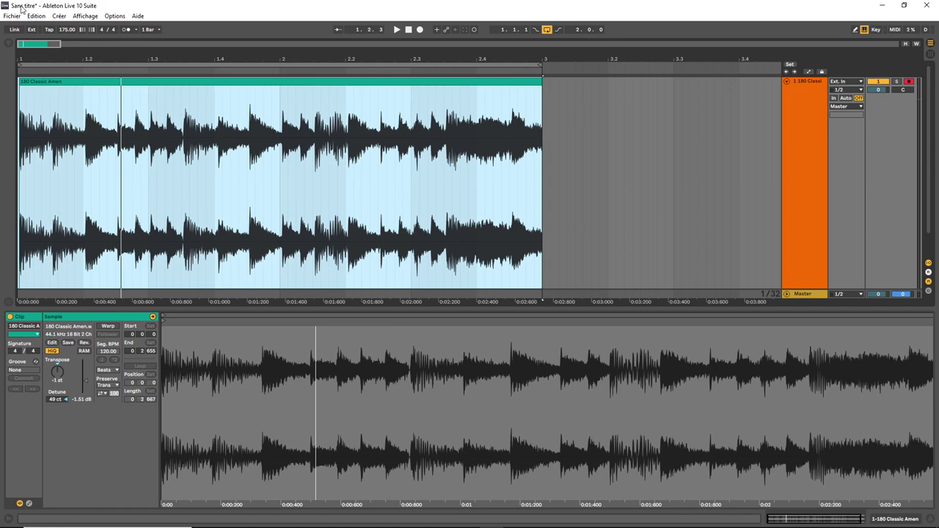
# - Set the 180 Classic Amen clip's detune to 44 ct and check its end against the start of bar 3
pyautogui.press('z')
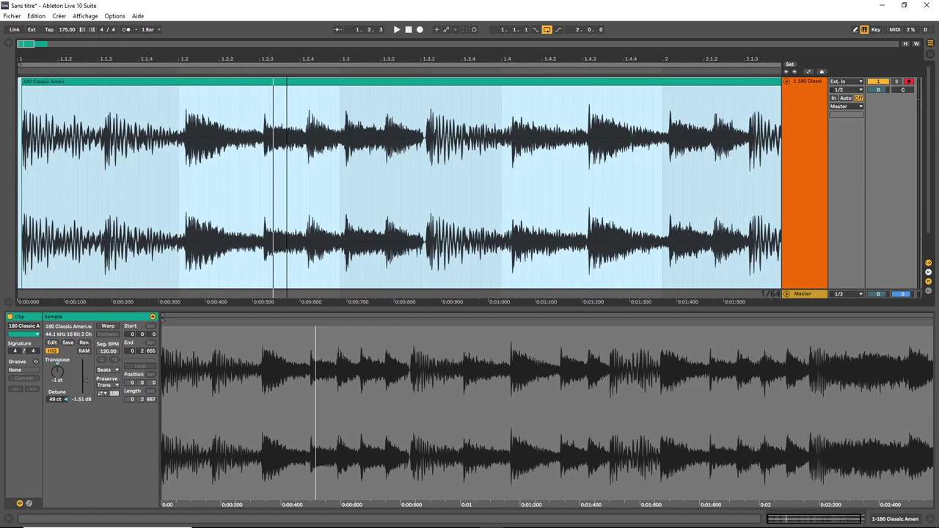
pyautogui.click(60, 98)
pyautogui.moveTo(59, 80); pyautogui.dragTo(9, 105)
pyautogui.moveTo(35, 45); pyautogui.dragTo(39, 169)
pyautogui.moveTo(57, 400)
pyautogui.mouseDown()
pyautogui.moveTo(57, 409)
pyautogui.moveTo(57, 398)
pyautogui.mouseUp()
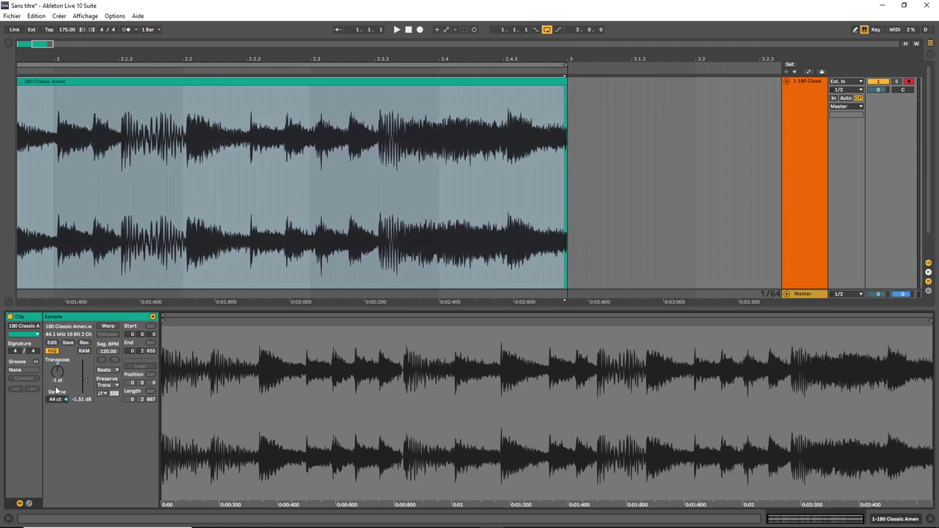
pyautogui.click(91, 81)
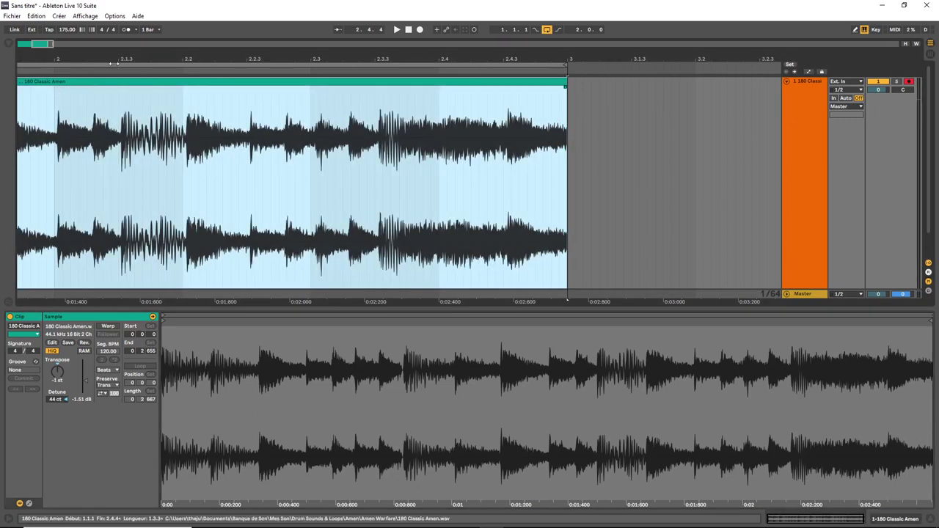
pyautogui.moveTo(46, 45)
pyautogui.mouseDown()
pyautogui.moveTo(32, 42)
pyautogui.moveTo(39, 32)
pyautogui.mouseUp()
pyautogui.click(164, 321)
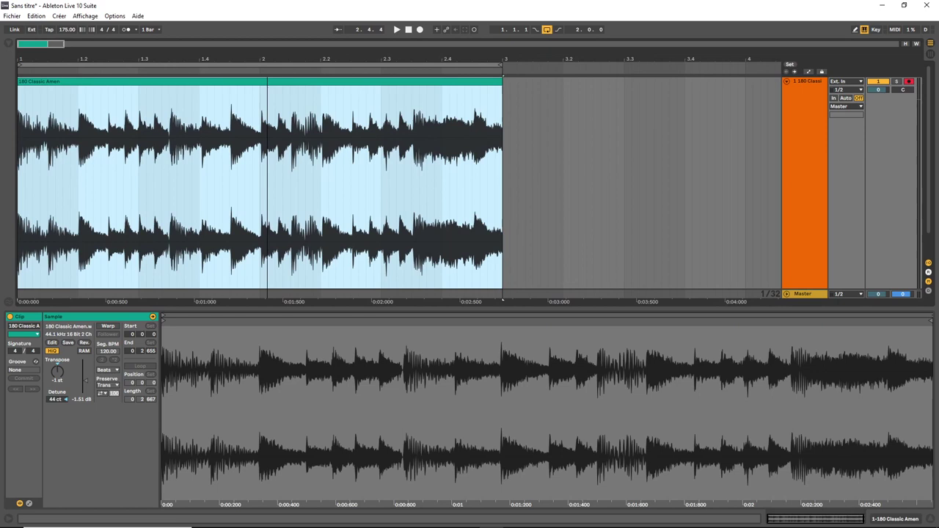
# - Retune the Amen clip to a transpose of 0 st and a detune of -47 ct, and audition it
pyautogui.click(68, 408)
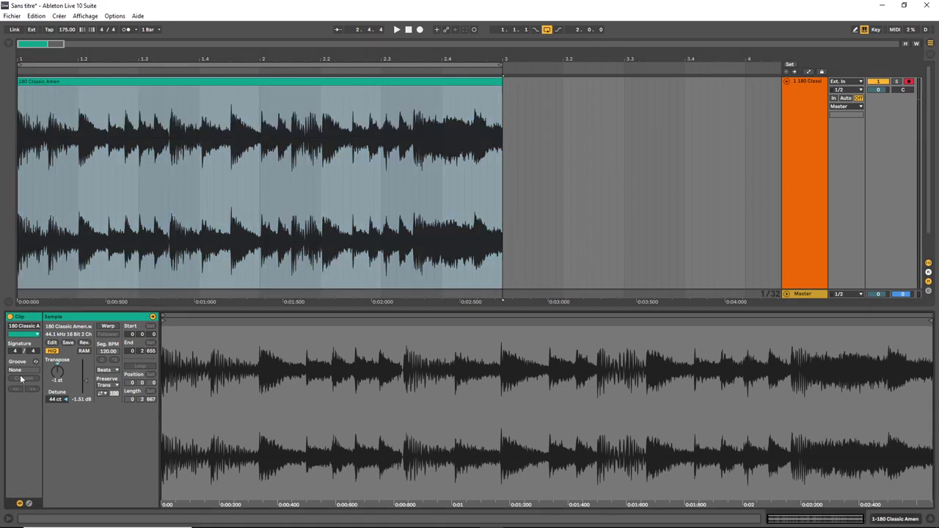
pyautogui.moveTo(57, 399); pyautogui.dragTo(57, 393)
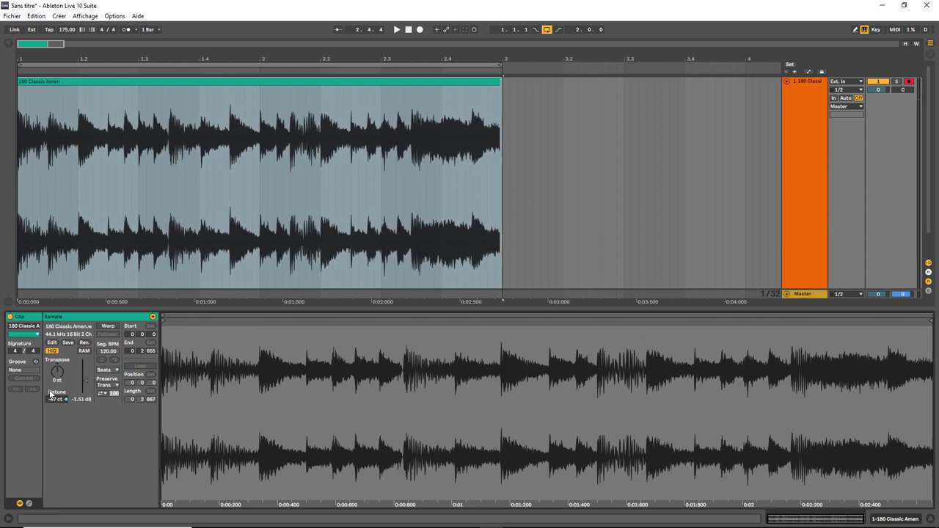
pyautogui.click(54, 80)
pyautogui.press('space')
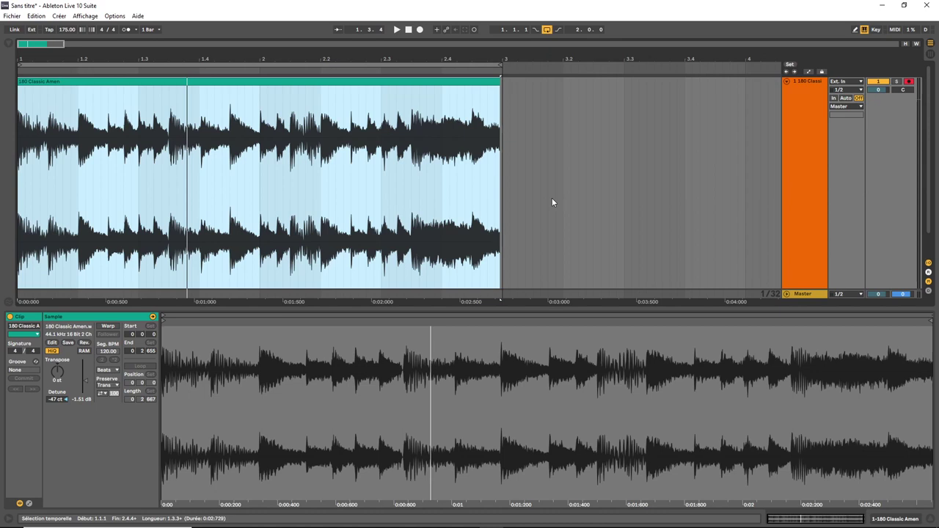
pyautogui.click(62, 95)
pyautogui.click(49, 85)
pyautogui.click(51, 81)
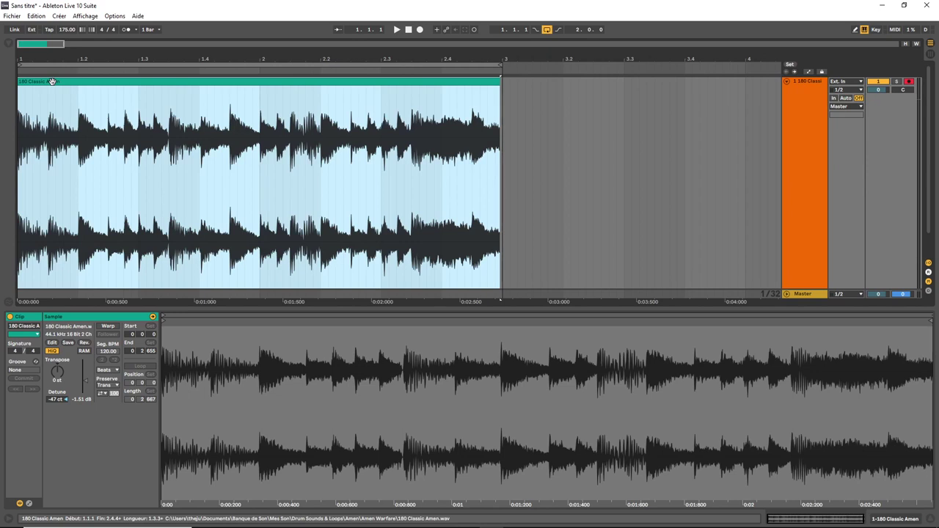
# - Audition the break section from 1.2.1 to 1.3.3 and duplicate it directly after itself
pyautogui.moveTo(79, 131); pyautogui.dragTo(169, 132)
pyautogui.press('space')
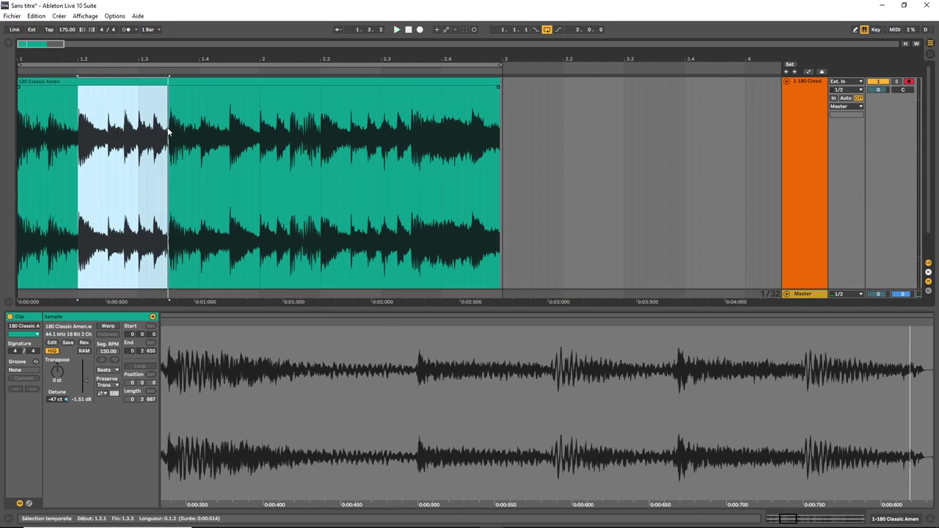
pyautogui.hotkey('ctrl', 'd')
pyautogui.click(123, 79)
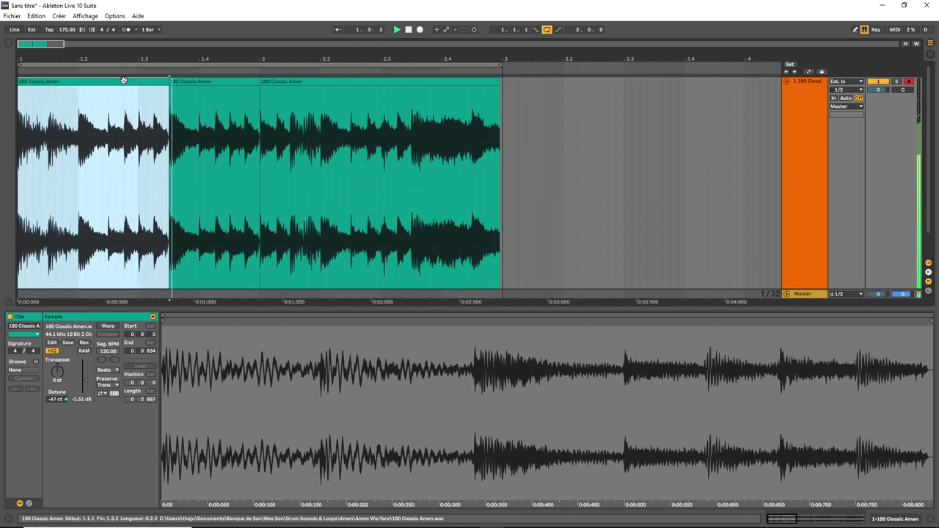
# - Duplicate the whole two-bar pattern to start at bar 3 and lengthen the loop to four bars
pyautogui.moveTo(502, 165); pyautogui.dragTo(2, 79)
pyautogui.hotkey('ctrl', 'd')
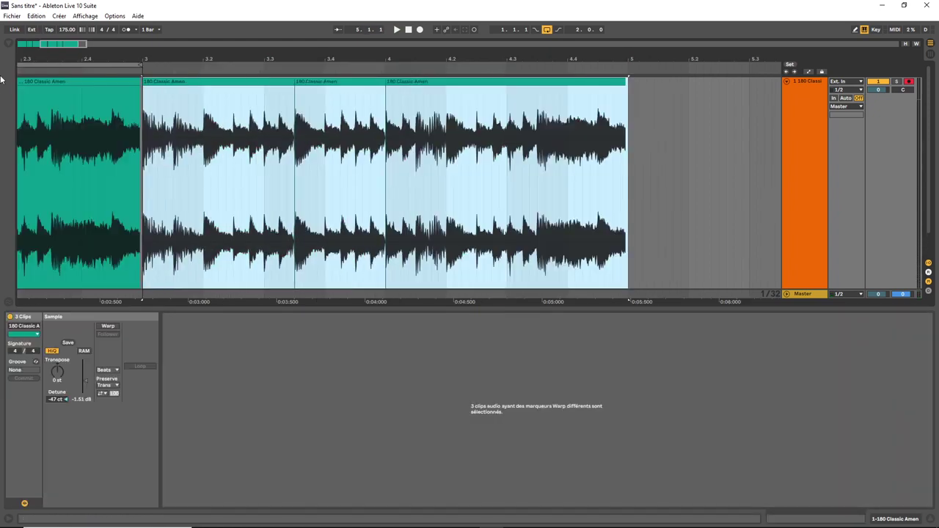
pyautogui.moveTo(144, 61); pyautogui.dragTo(627, 66)
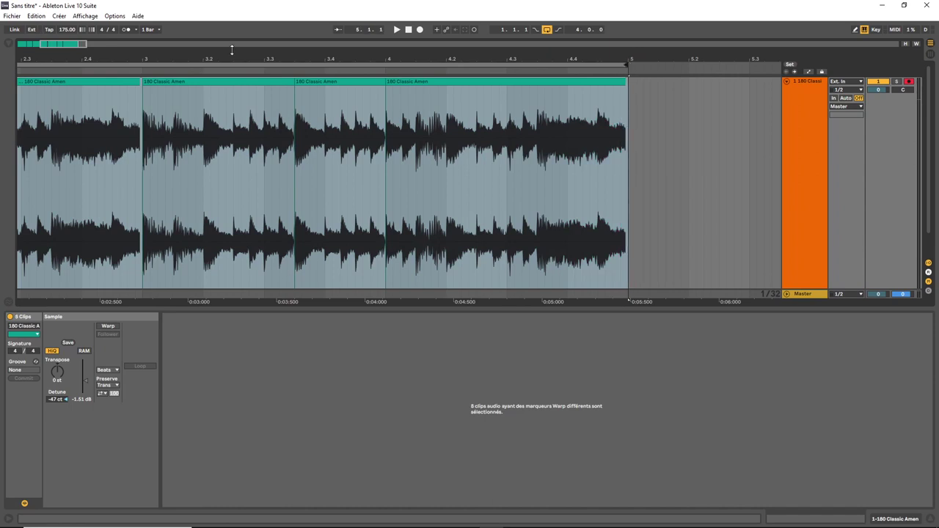
pyautogui.hotkey('ctrl', 'a')
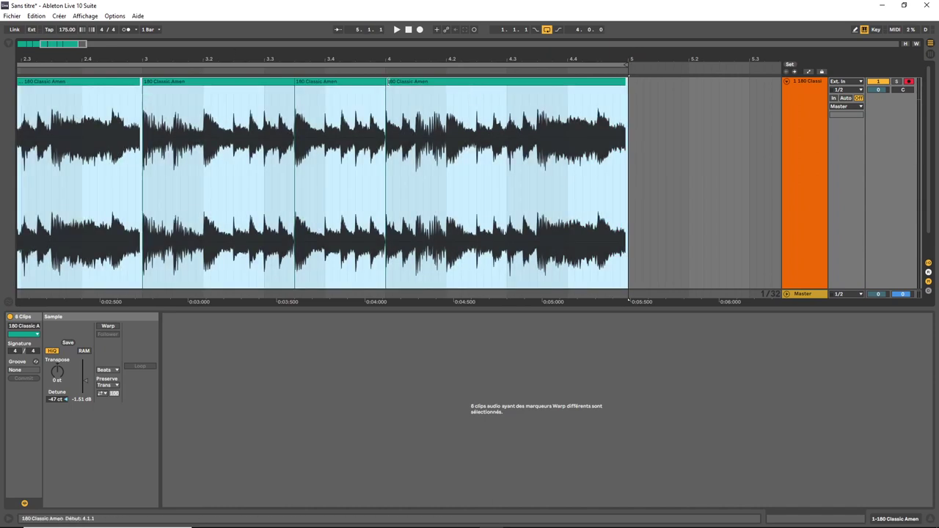
# - Extend the start of the clip at 4.1.1 back to 3.4.3, and move its section from 3.4.3 to 4.2.1 to 3.2.1
pyautogui.click(388, 81)
pyautogui.click(370, 81)
pyautogui.moveTo(388, 81); pyautogui.dragTo(356, 83)
pyautogui.moveTo(357, 129); pyautogui.dragTo(448, 135)
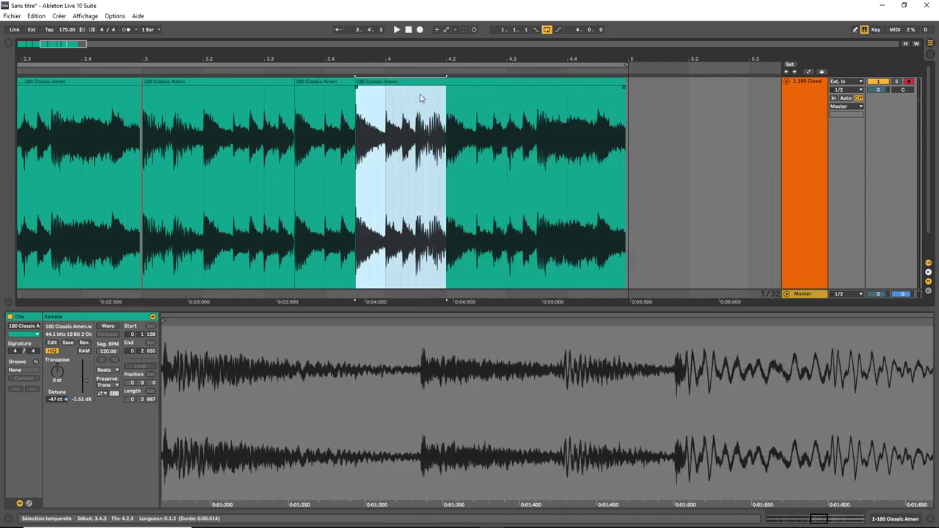
pyautogui.moveTo(410, 81); pyautogui.dragTo(261, 79)
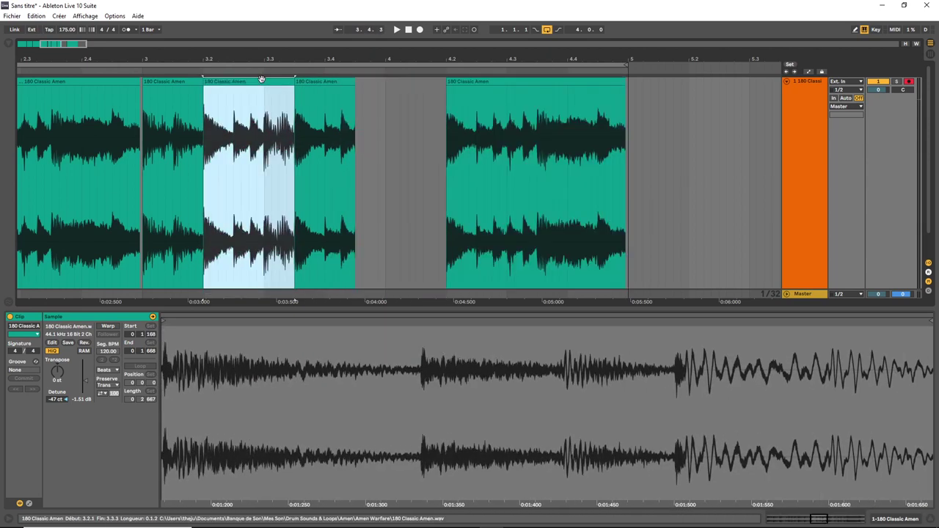
# - Duplicate the section moved to 3.2.1 directly after itself, extend the last clip's start back to 4.1.1, and play the loop
pyautogui.hotkey('ctrl', 'd')
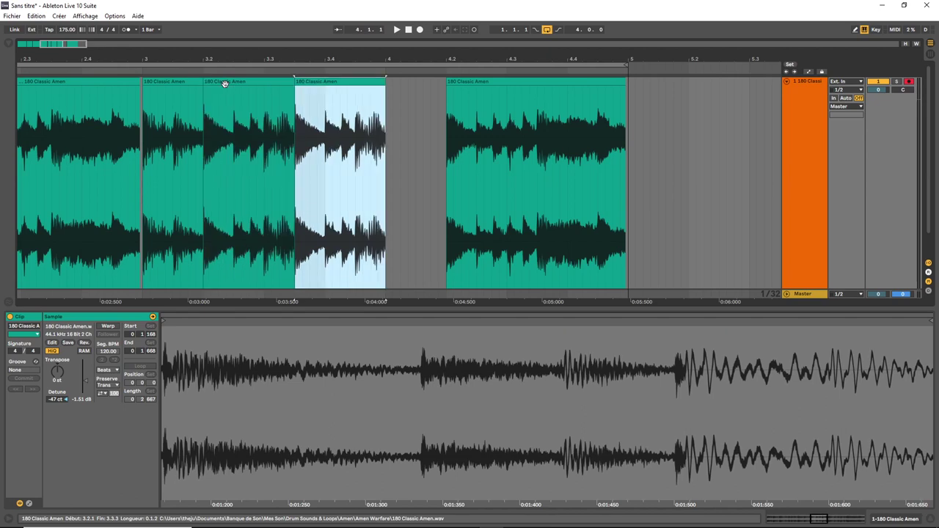
pyautogui.click(446, 82)
pyautogui.moveTo(447, 82); pyautogui.dragTo(389, 86)
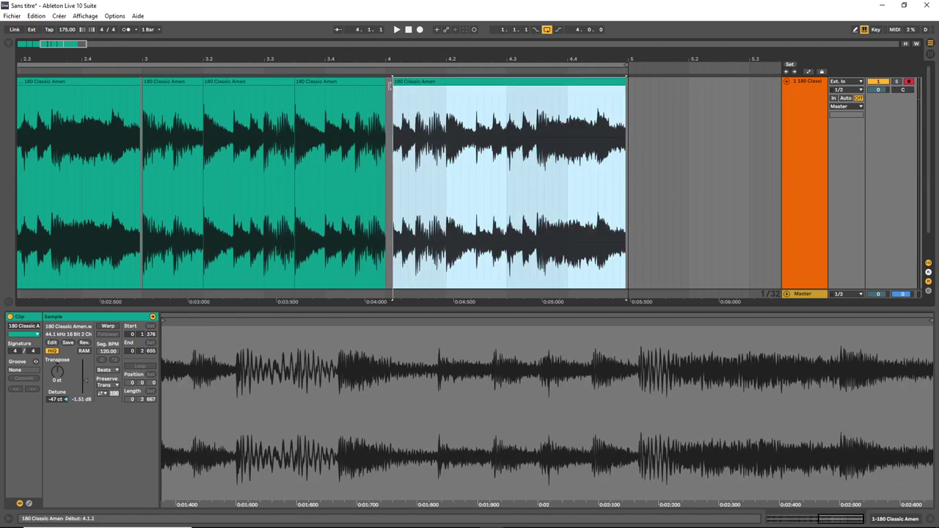
pyautogui.click(172, 82)
pyautogui.press('space')
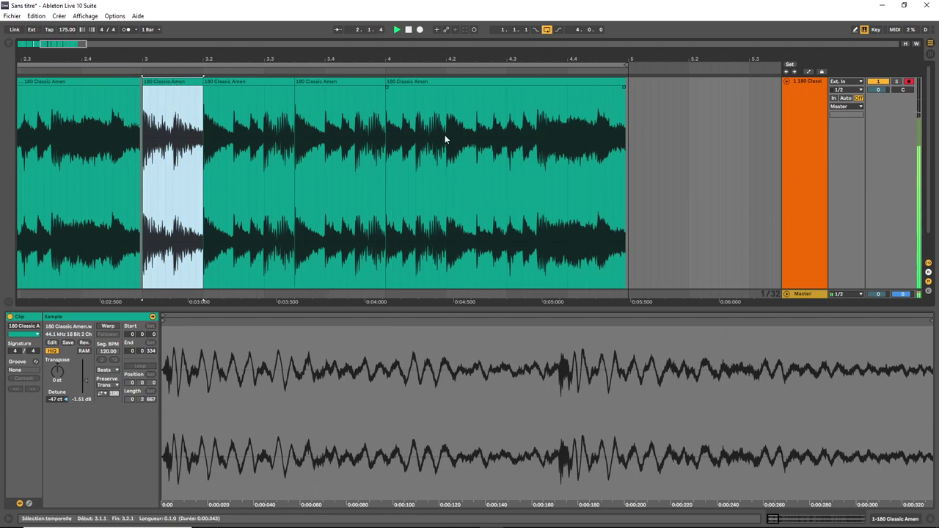
# - Copy the section from 2.3.3 to 2.4.3, paste it at 1.3.3, and play the pattern from the beginning
pyautogui.moveTo(447, 59); pyautogui.dragTo(577, 42)
pyautogui.moveTo(58, 44); pyautogui.dragTo(58, 43)
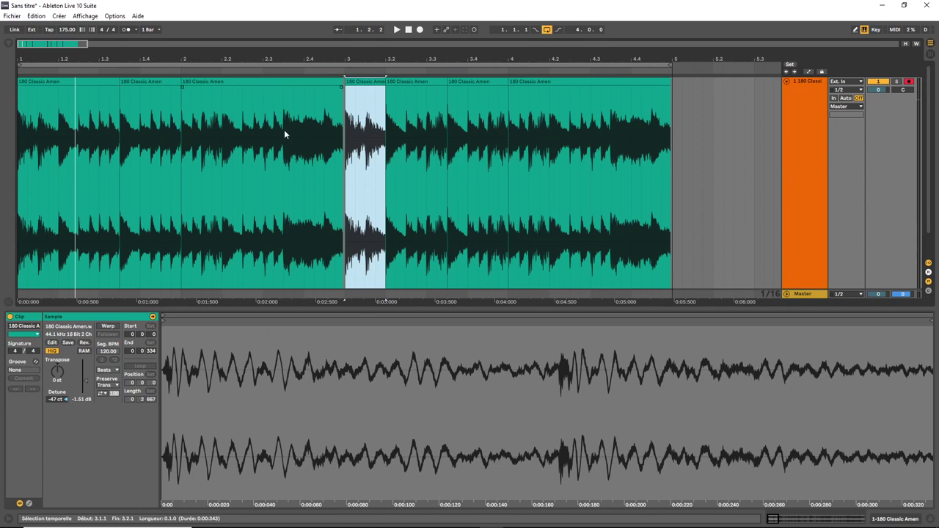
pyautogui.moveTo(283, 129); pyautogui.dragTo(321, 128)
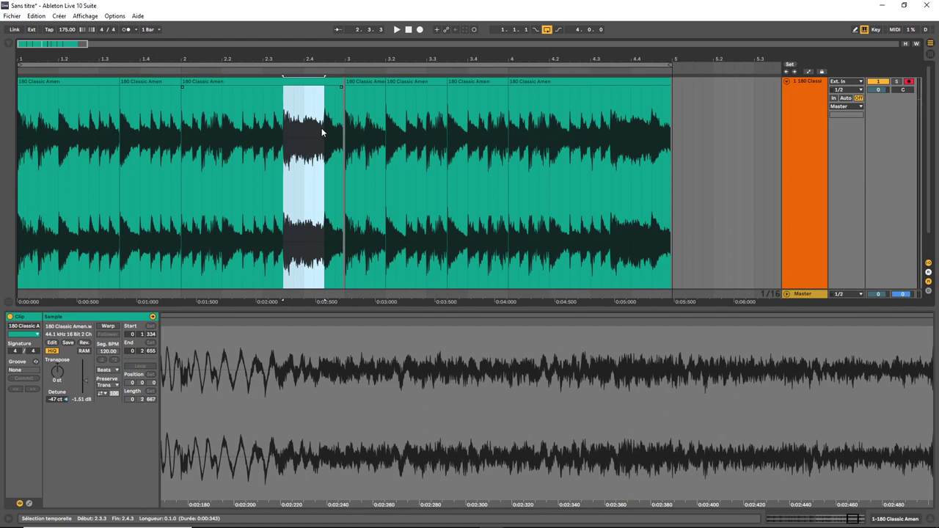
pyautogui.doubleClick(117, 149)
pyautogui.press('space')
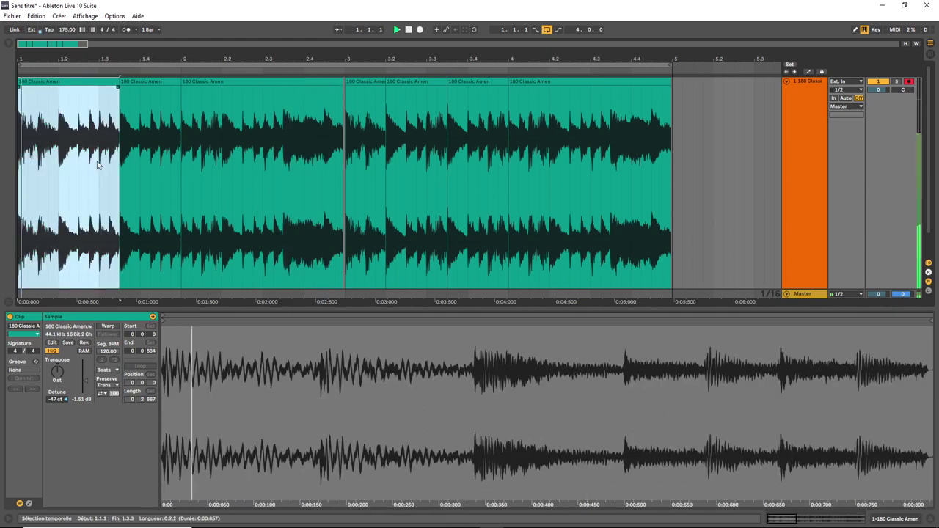
pyautogui.press('space')
pyautogui.click(118, 148)
pyautogui.hotkey('ctrl', 'v')
pyautogui.click(92, 82)
pyautogui.press('space')
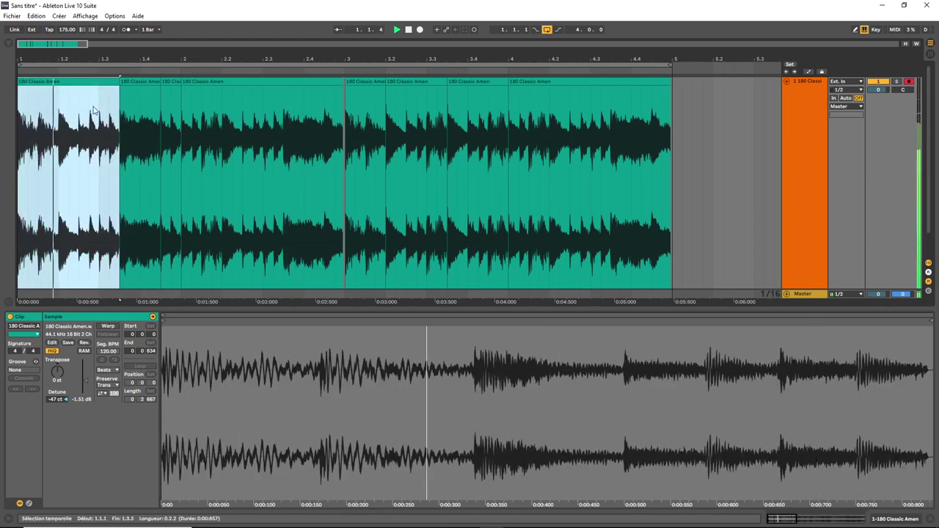
# - Restart playback and duplicate the section from 2.2.1 to 2.2.3 directly after itself
pyautogui.press('space')
pyautogui.press('space')
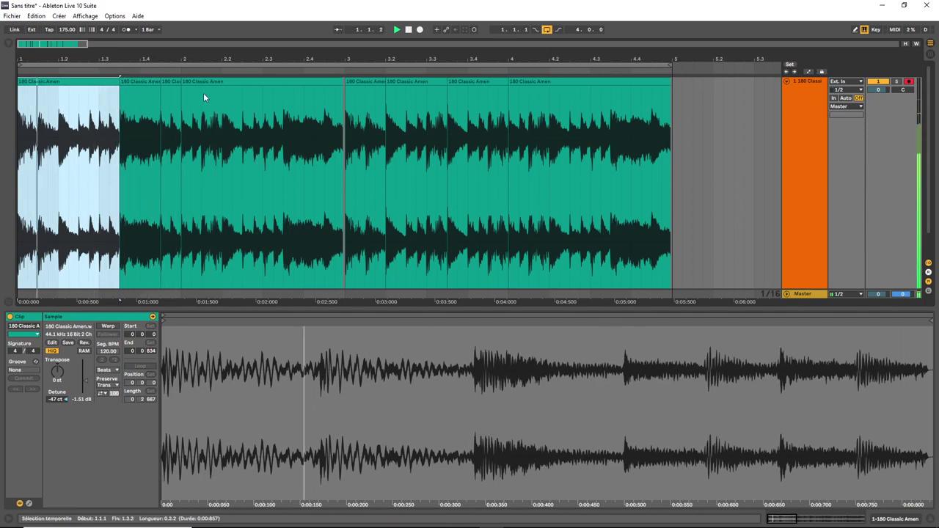
pyautogui.moveTo(222, 129); pyautogui.dragTo(242, 129)
pyautogui.hotkey('ctrl', 'd')
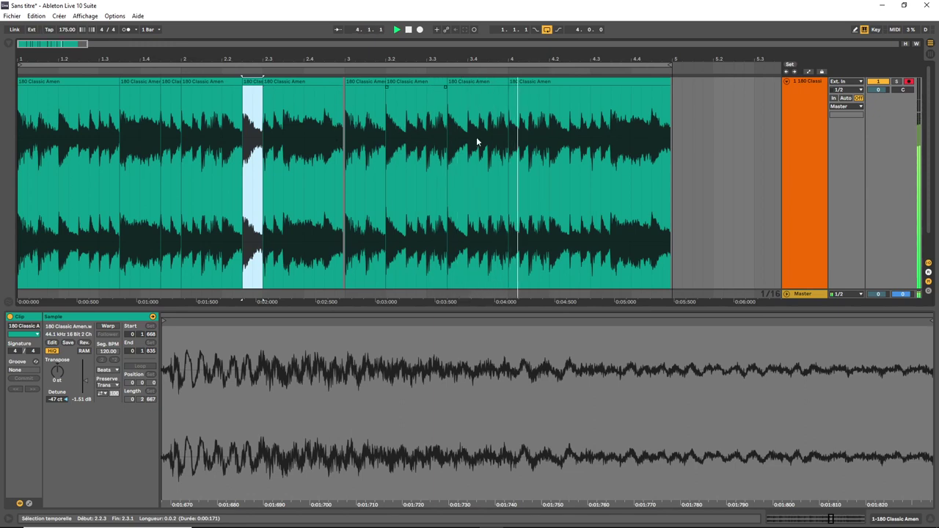
# - Copy the sixteenth-note slice from 3.1.3 to 3.1.4, paste it at 4.1.1, duplicate it three times, and audition the roll
pyautogui.moveTo(364, 136); pyautogui.dragTo(375, 136)
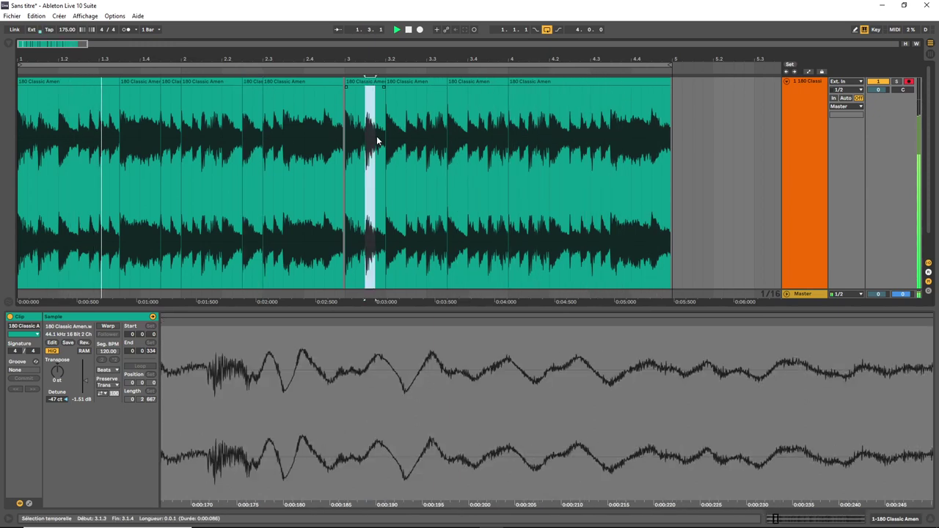
pyautogui.hotkey('ctrl', 'c')
pyautogui.click(513, 152)
pyautogui.hotkey('ctrl', 'v')
pyautogui.hotkey('ctrl', 'd')
pyautogui.hotkey('ctrl', 'd')
pyautogui.hotkey('ctrl', 'd')
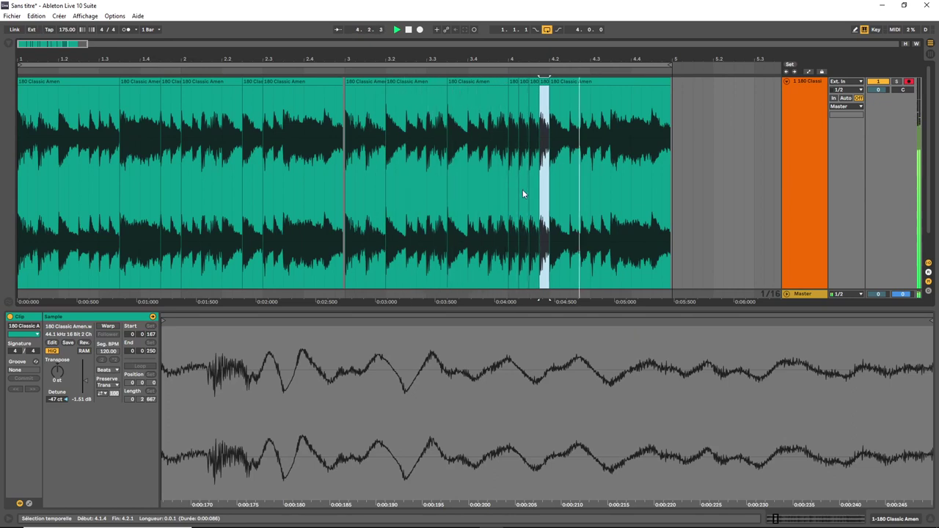
pyautogui.keyDown('shift'); pyautogui.click(512, 94); pyautogui.keyUp('shift')
pyautogui.click(354, 131)
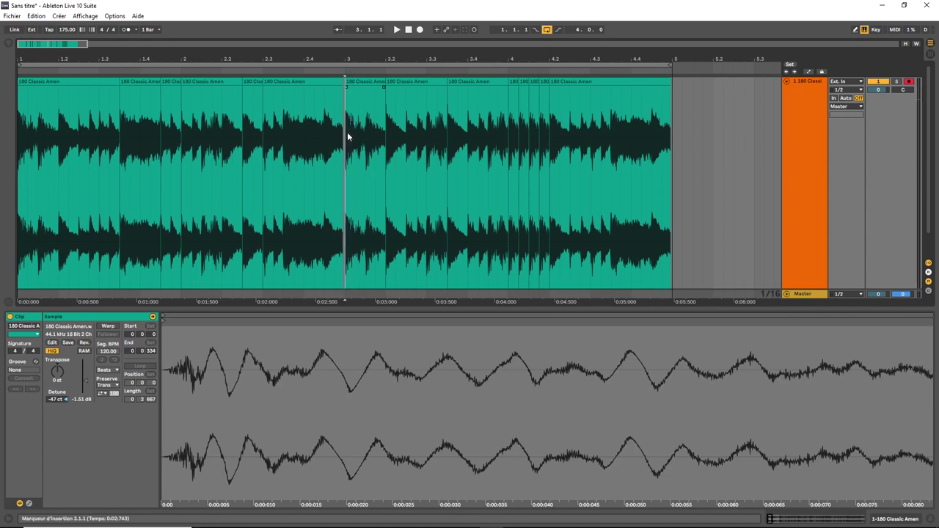
pyautogui.moveTo(509, 118); pyautogui.dragTo(549, 121)
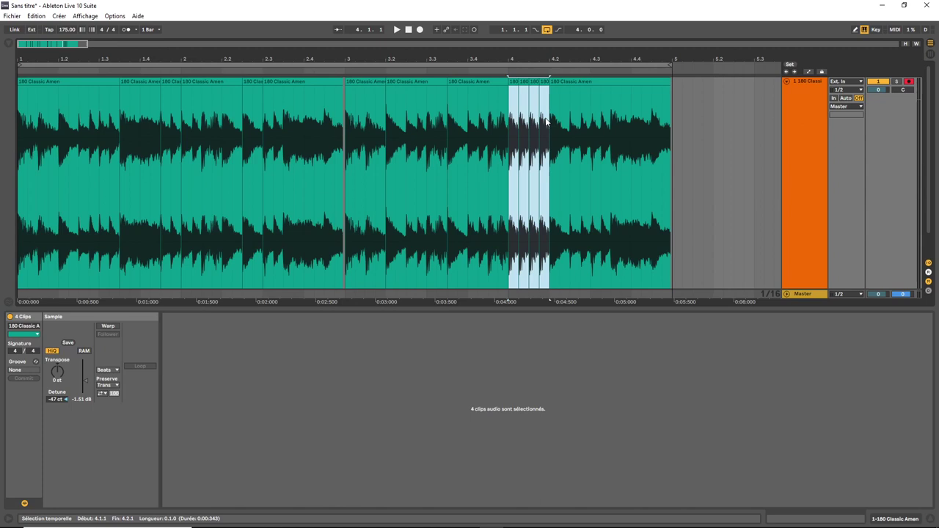
pyautogui.press('space')
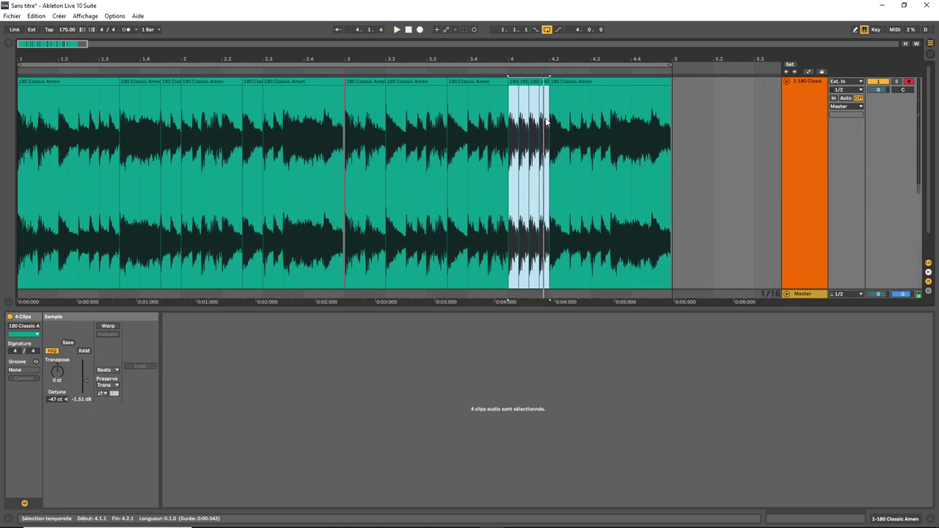
# - Copy the sixteenth-note slice from 3.1.1 to 3.1.2 and paste it over the roll's second slice at 4.1.2
pyautogui.moveTo(345, 142)
pyautogui.mouseDown()
pyautogui.moveTo(365, 145)
pyautogui.moveTo(355, 119)
pyautogui.moveTo(346, 125)
pyautogui.mouseUp()
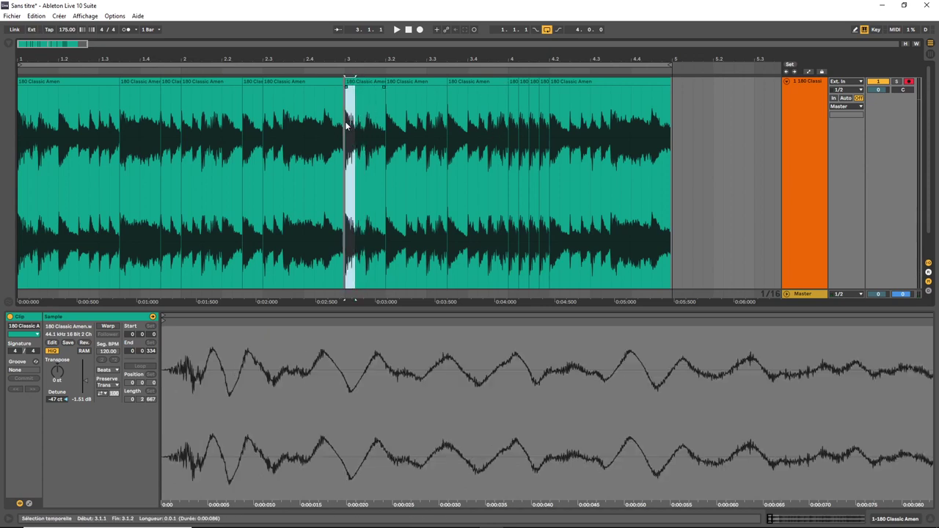
pyautogui.click(520, 82)
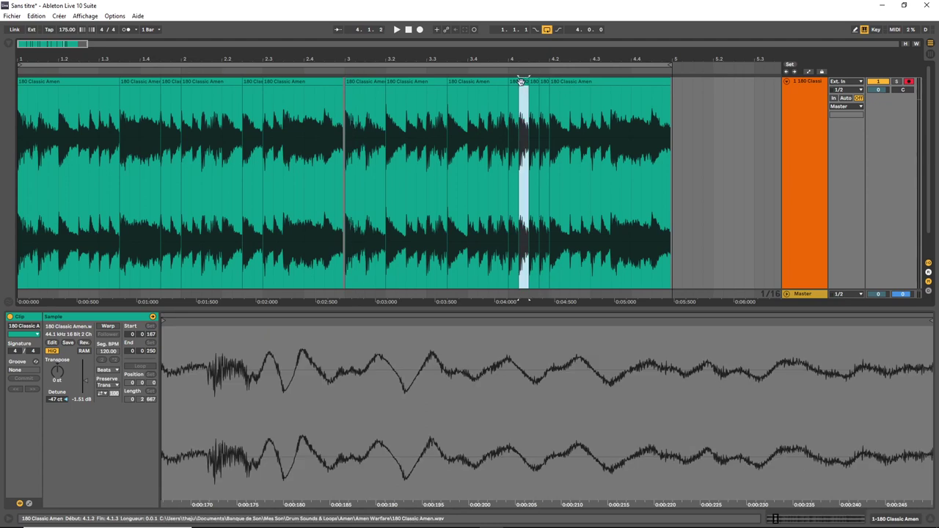
pyautogui.click(520, 81)
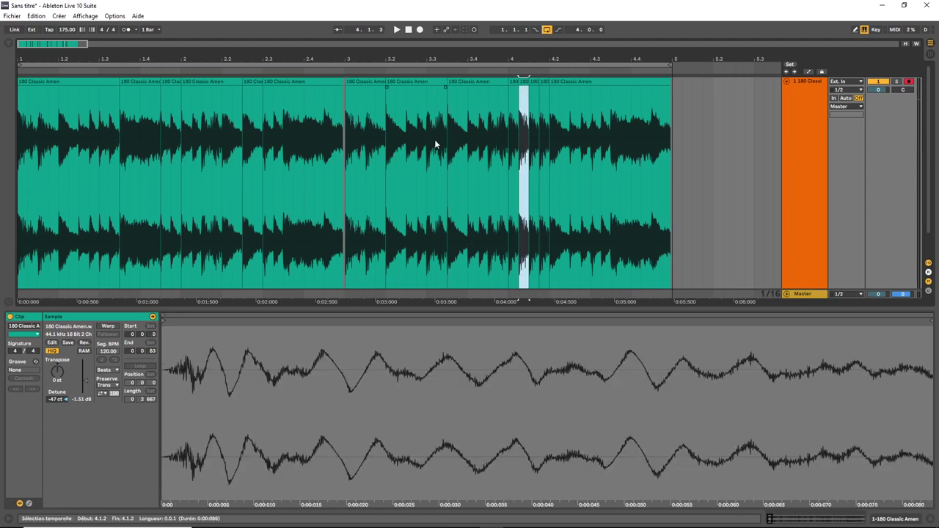
# - Replace the two slices between 4.1.3 and 4.2.1 with one longer slice, and play back the pattern
pyautogui.click(529, 137)
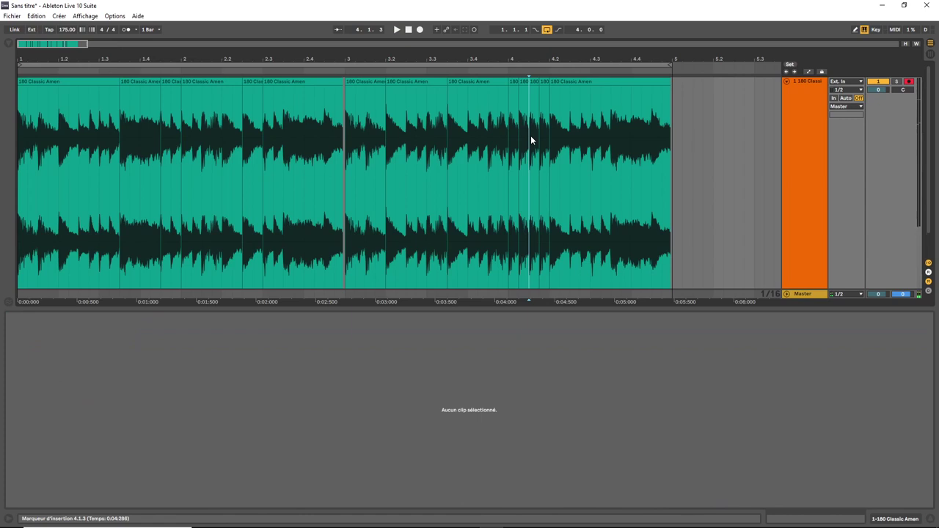
pyautogui.doubleClick(531, 137)
pyautogui.click(515, 140)
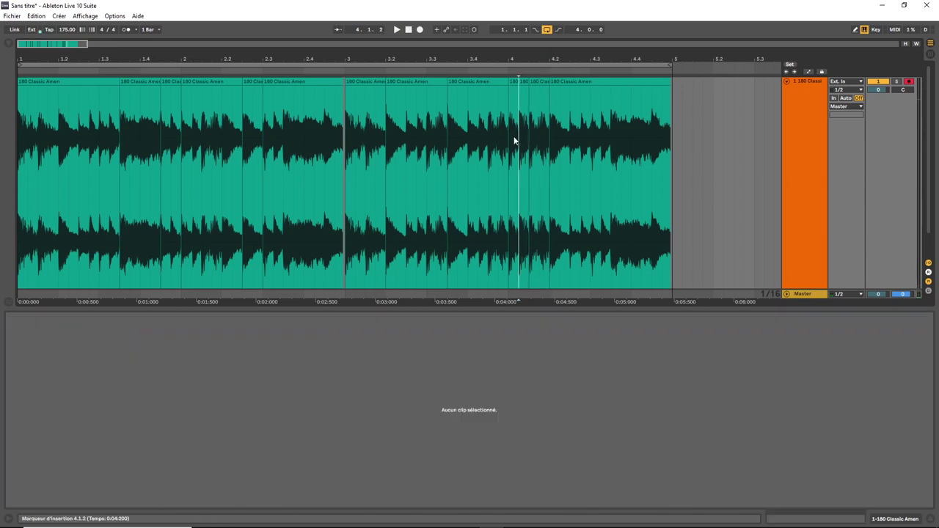
pyautogui.click(506, 132)
pyautogui.press('space')
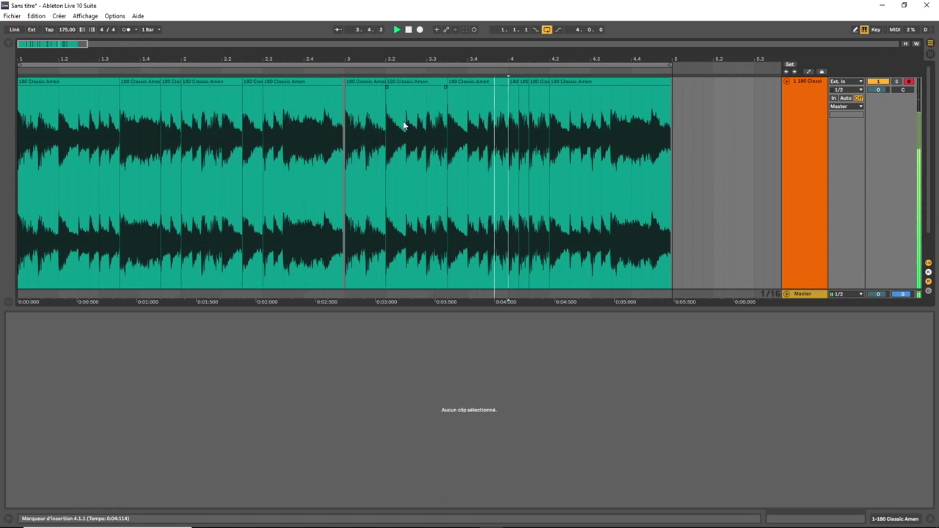
# - Stop playback, copy the eighth-note section from 3.2.1 to 3.2.3, and paste it at 4.3.3
pyautogui.press('space')
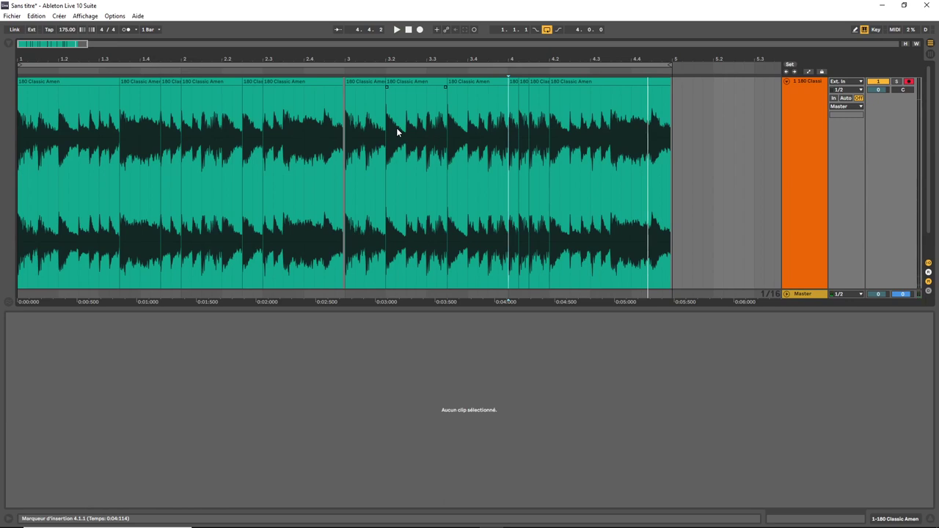
pyautogui.moveTo(391, 131); pyautogui.dragTo(402, 132)
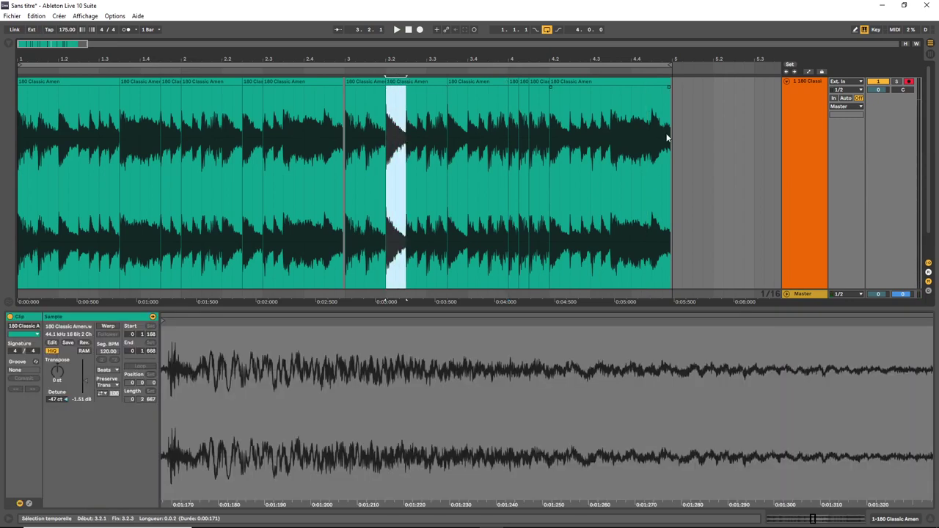
pyautogui.click(607, 140)
pyautogui.hotkey('ctrl', 'v')
# - Copy the eighth-note section from 1.2.1 to 1.2.3, paste it at 4.4.1, and play back from 4.3.3
pyautogui.moveTo(447, 128); pyautogui.dragTo(468, 130)
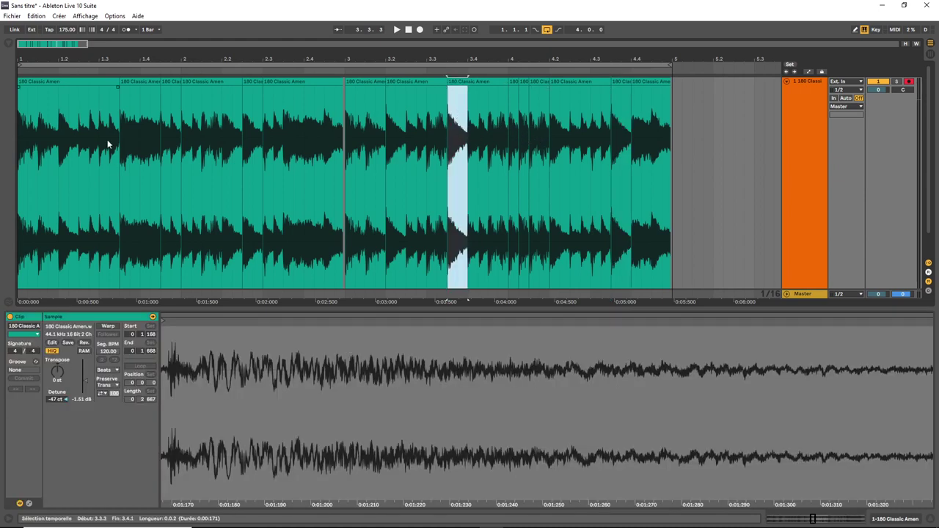
pyautogui.moveTo(58, 143); pyautogui.dragTo(77, 144)
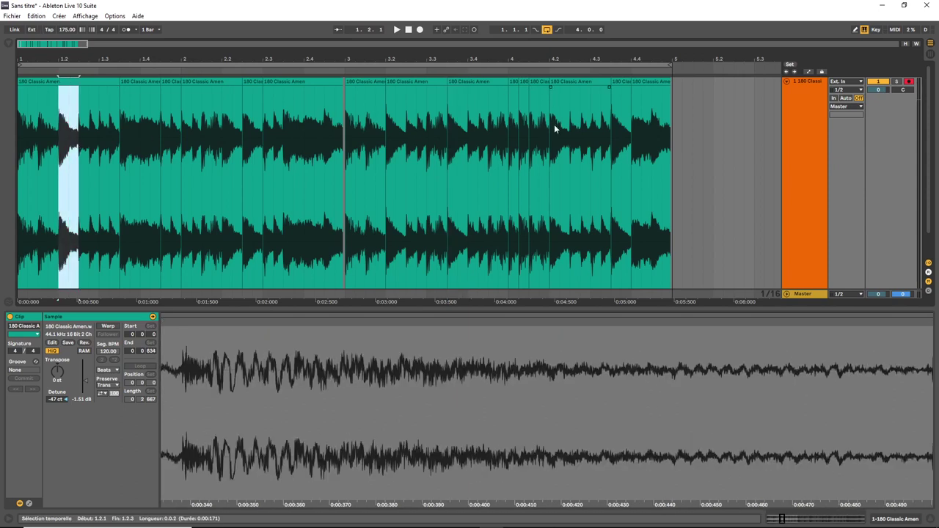
pyautogui.click(631, 131)
pyautogui.hotkey('ctrl', 'v')
pyautogui.click(610, 129)
pyautogui.press('space')
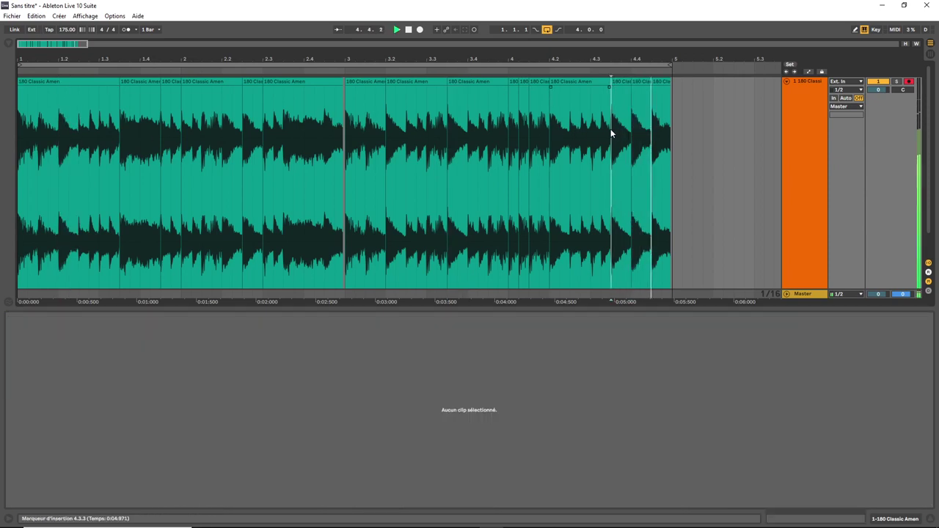
# - Copy the sixteenth-note slice from 2.2.1 to 2.2.2 and paste it at 4.3.4
pyautogui.moveTo(223, 143); pyautogui.dragTo(232, 142)
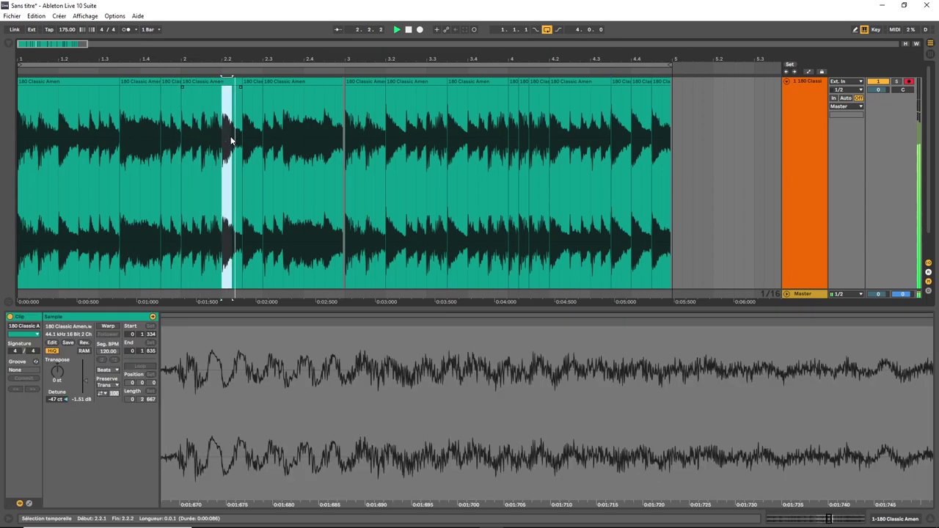
pyautogui.click(620, 140)
pyautogui.hotkey('ctrl', 'v')
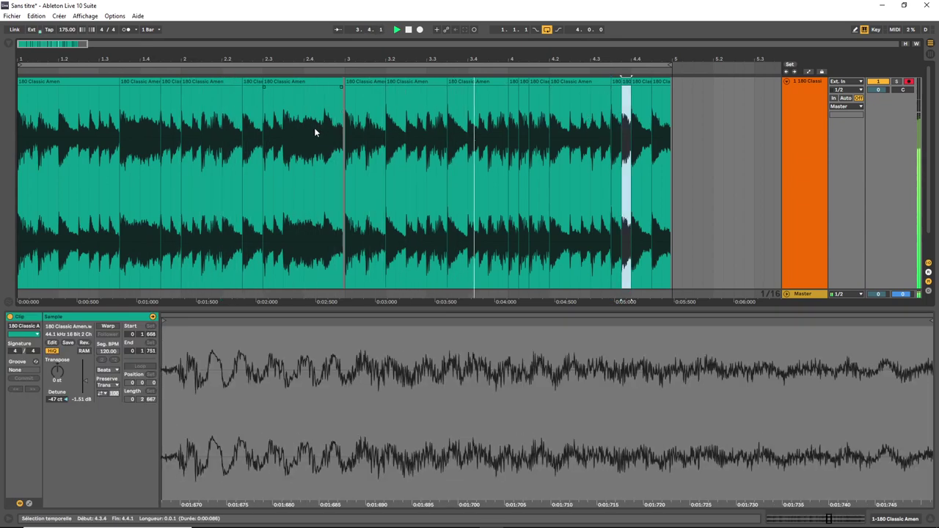
# - Split off the sixteenth-note slice from 4.4.2 to 4.4.3 and move its sample start to the drum hit just before 1.2 s
pyautogui.moveTo(325, 129); pyautogui.dragTo(333, 128)
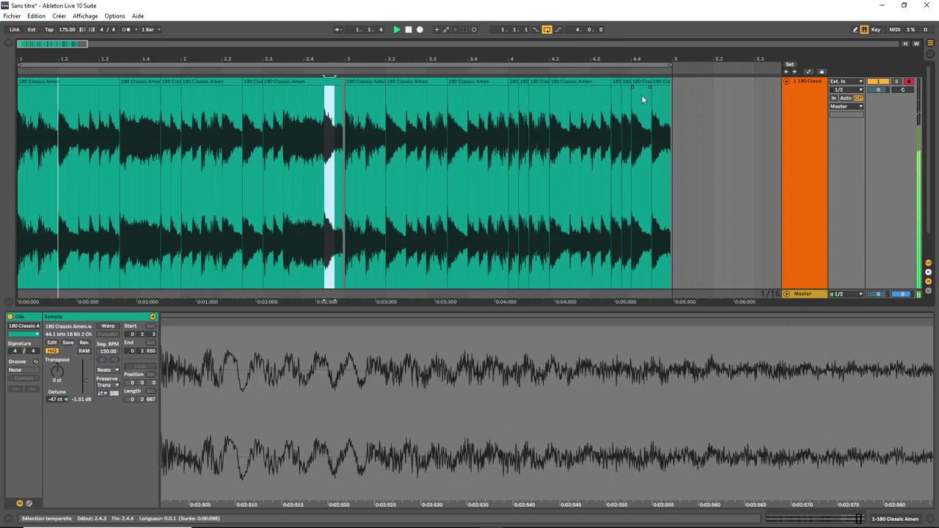
pyautogui.moveTo(643, 96); pyautogui.dragTo(649, 98)
pyautogui.hotkey('ctrl', 'e')
pyautogui.moveTo(526, 352); pyautogui.dragTo(317, 354)
pyautogui.moveTo(346, 321); pyautogui.dragTo(815, 321)
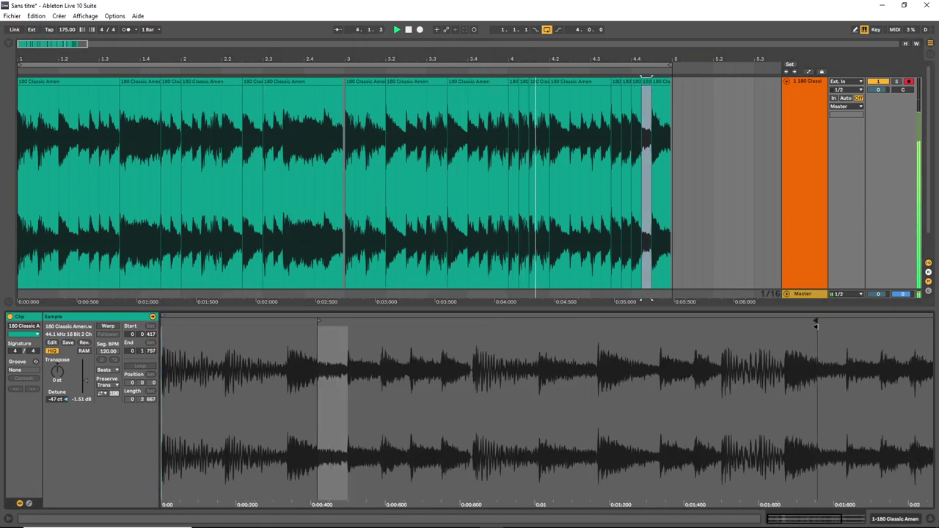
pyautogui.moveTo(317, 320)
pyautogui.mouseDown()
pyautogui.moveTo(612, 322)
pyautogui.moveTo(597, 330)
pyautogui.mouseUp()
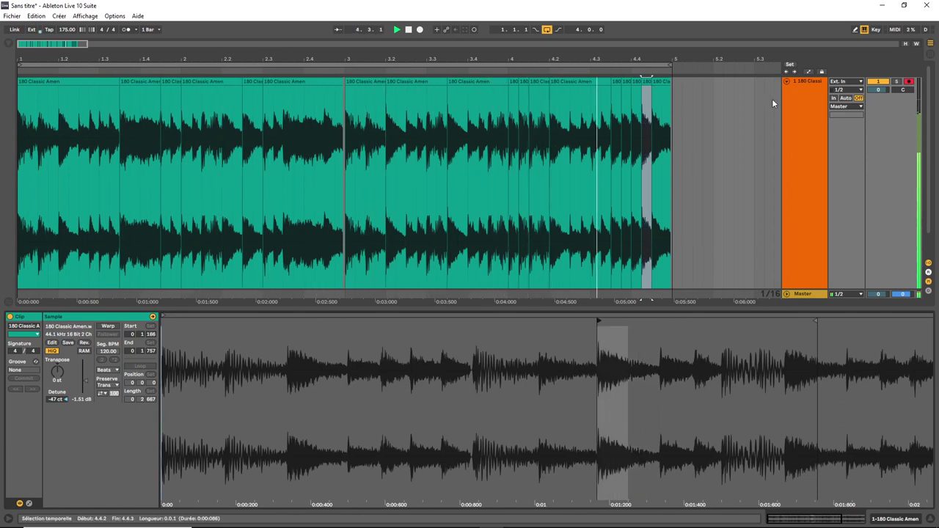
# - Reverse the slices starting at 1.3.3 and 2.2.3, and play the loop from its beginning
pyautogui.click(141, 83)
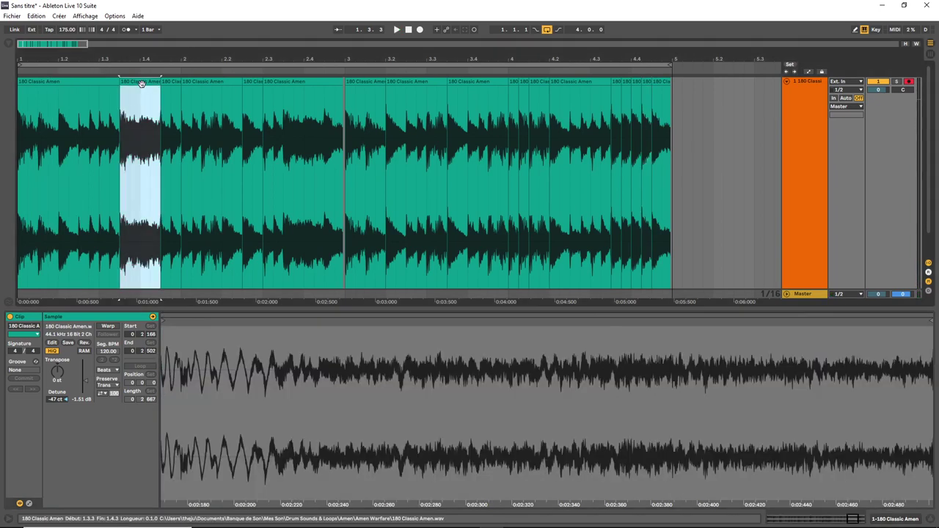
pyautogui.click(84, 343)
pyautogui.click(246, 101)
pyautogui.click(85, 343)
pyautogui.click(45, 81)
pyautogui.press('space')
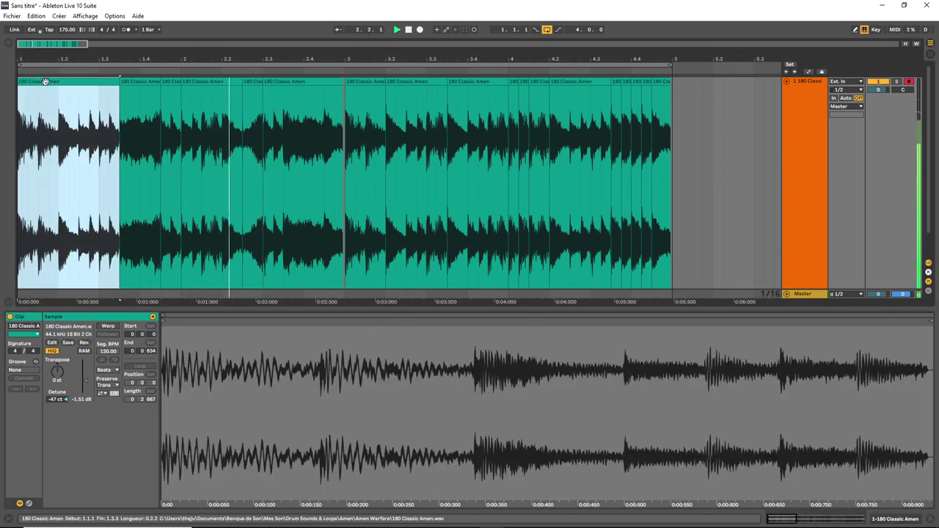
# - Adjust a short fade-in at the start of the reversed slice at 1.3.3
pyautogui.moveTo(25, 44); pyautogui.dragTo(56, 139)
pyautogui.click(262, 86)
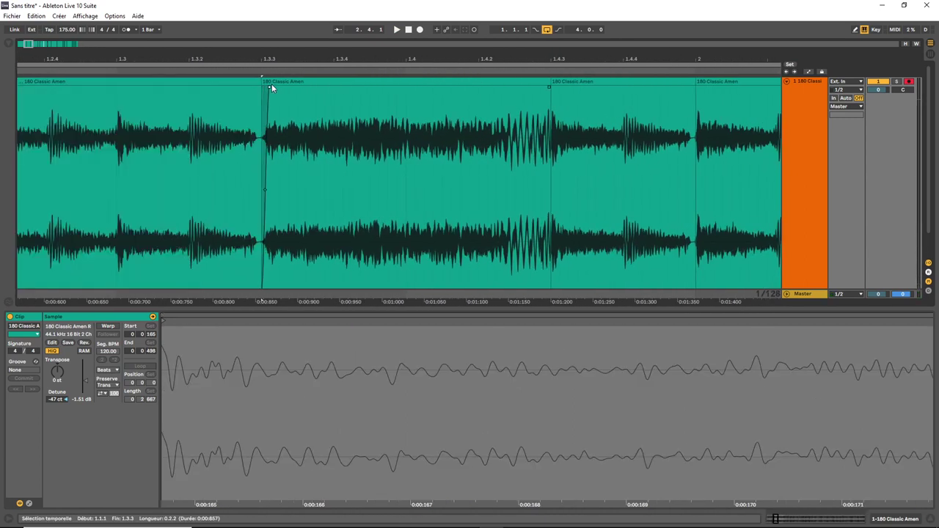
pyautogui.moveTo(260, 87); pyautogui.dragTo(267, 87)
pyautogui.moveTo(28, 45); pyautogui.dragTo(30, 6)
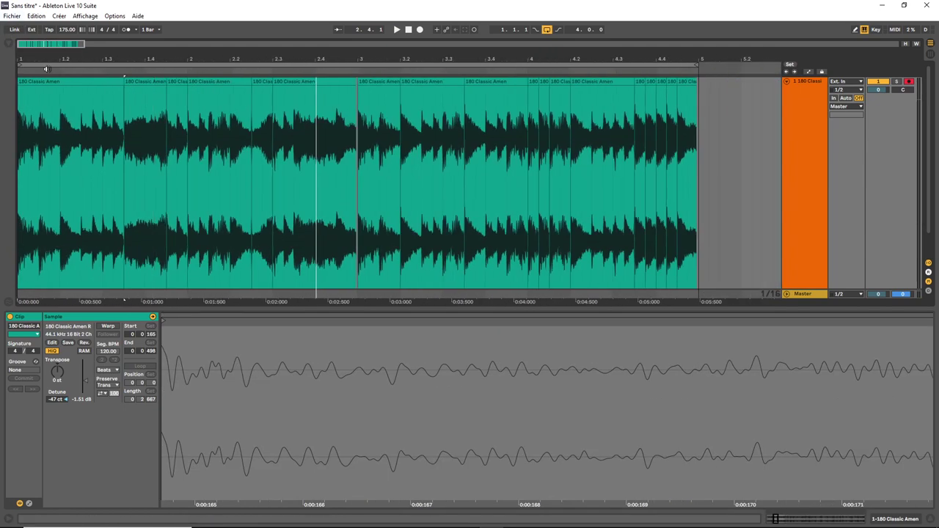
# - Split the slice that starts at 3.2.1 at positions 3.2.4, 3.3.1 and 3.3.2
pyautogui.click(44, 82)
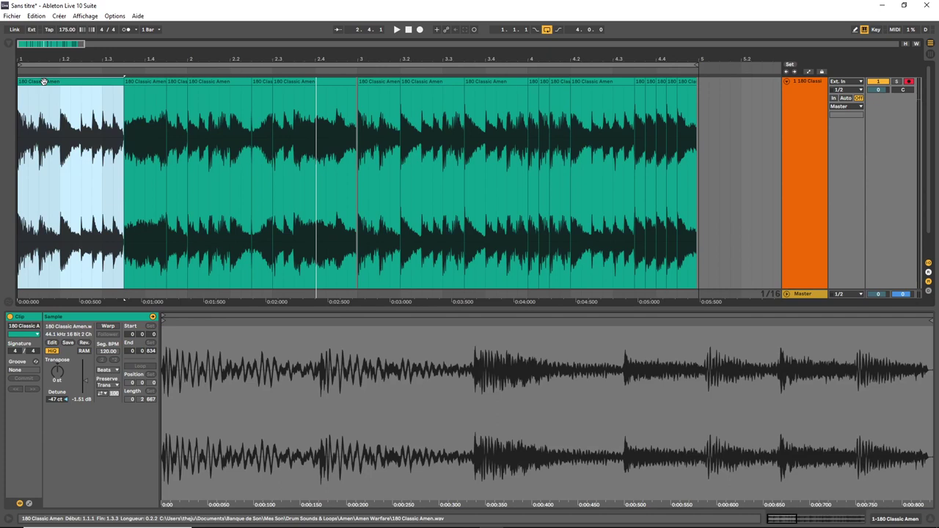
pyautogui.click(437, 121)
pyautogui.moveTo(66, 45); pyautogui.dragTo(69, 101)
pyautogui.hotkey('ctrl', 'e')
pyautogui.click(271, 117)
pyautogui.hotkey('ctrl', 'e')
pyautogui.click(299, 112)
pyautogui.hotkey('ctrl', 'e')
# - Shape fade-outs on the consecutive slices between 3.2.1 and 3.3.3
pyautogui.moveTo(234, 87)
pyautogui.mouseDown()
pyautogui.moveTo(201, 88)
pyautogui.moveTo(268, 96)
pyautogui.moveTo(244, 85)
pyautogui.mouseUp()
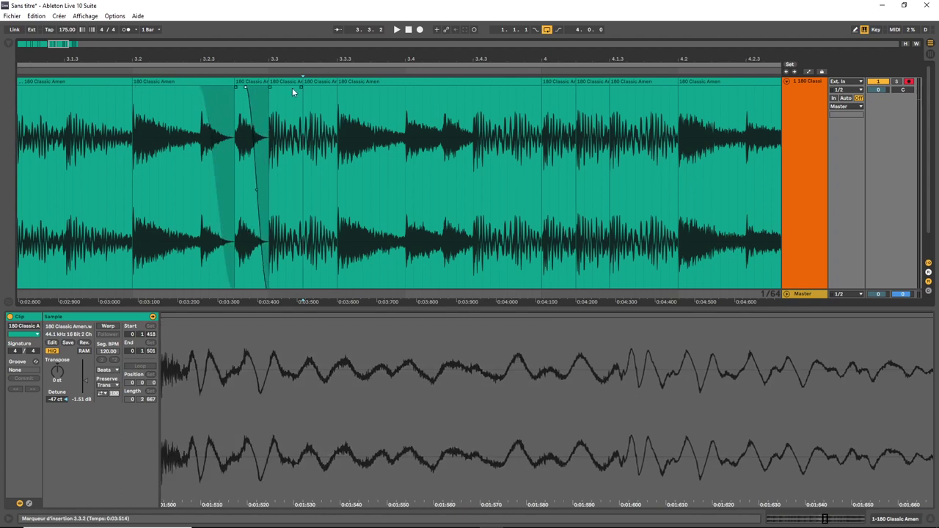
pyautogui.moveTo(302, 87); pyautogui.dragTo(278, 87)
pyautogui.moveTo(335, 88); pyautogui.dragTo(314, 88)
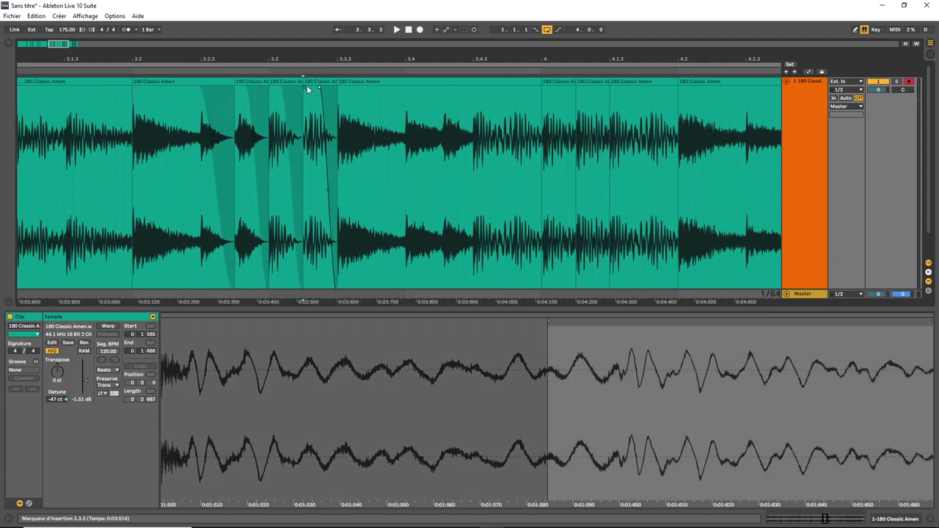
pyautogui.click(302, 87)
# - Audition the faded slices from 3.2.1 and slightly shorten the fade-out of the slice ending at 3.2.4
pyautogui.click(147, 82)
pyautogui.press('space')
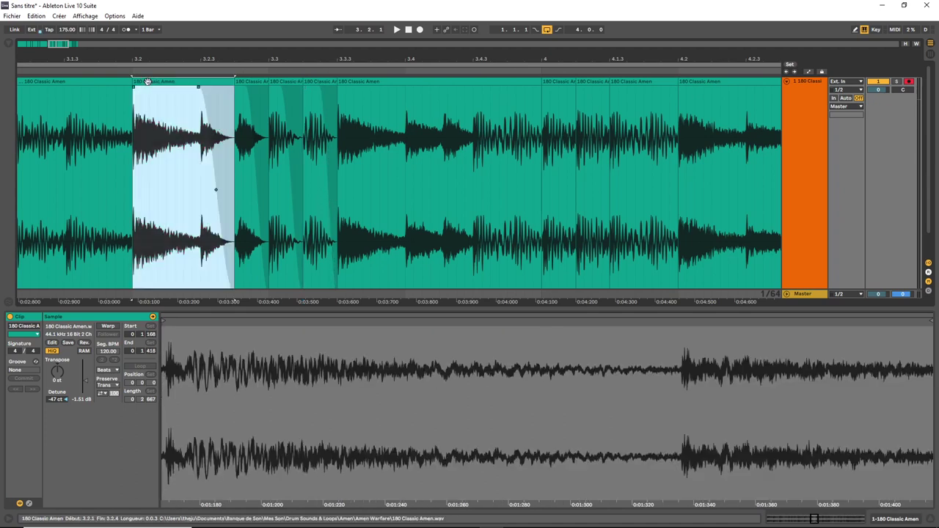
pyautogui.press('space')
pyautogui.press('space')
pyautogui.moveTo(198, 88); pyautogui.dragTo(202, 88)
pyautogui.press('space')
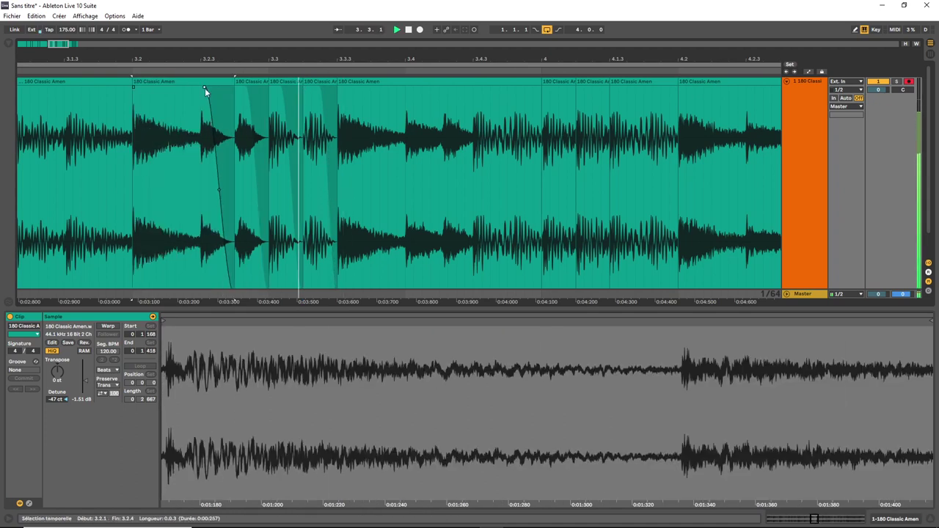
pyautogui.press('space')
pyautogui.press('space')
pyautogui.click(236, 87)
pyautogui.press('space')
pyautogui.press('space')
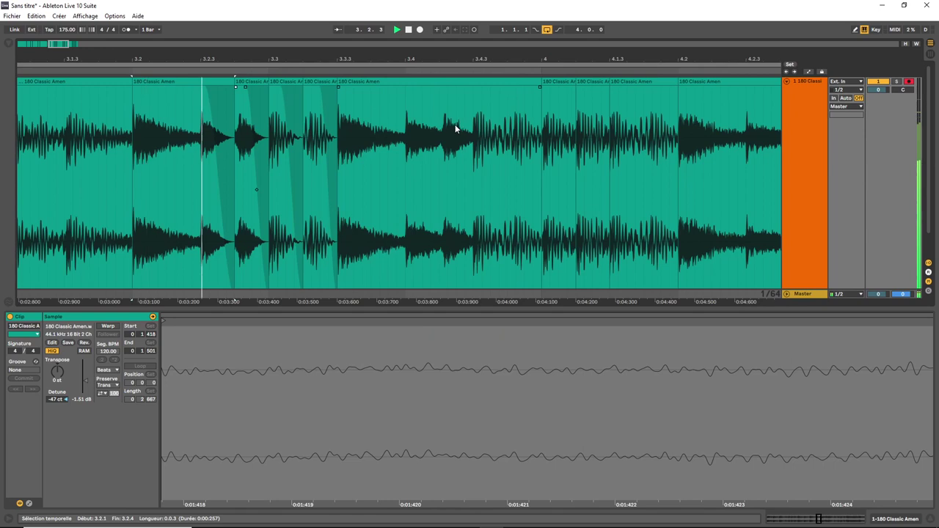
# - Stop playback and split the slice that starts at 3.3.3 at positions 3.4.2 and 3.4.3
pyautogui.click(442, 124)
pyautogui.press('space')
pyautogui.hotkey('ctrl', 'e')
pyautogui.click(471, 123)
pyautogui.hotkey('ctrl', 'e')
# - Add fade-outs to the slices ending at 3.4.2 and 3.4.3 and adjust their fade curves
pyautogui.moveTo(436, 85); pyautogui.dragTo(409, 88)
pyautogui.moveTo(426, 187); pyautogui.dragTo(415, 209)
pyautogui.moveTo(466, 88); pyautogui.dragTo(445, 89)
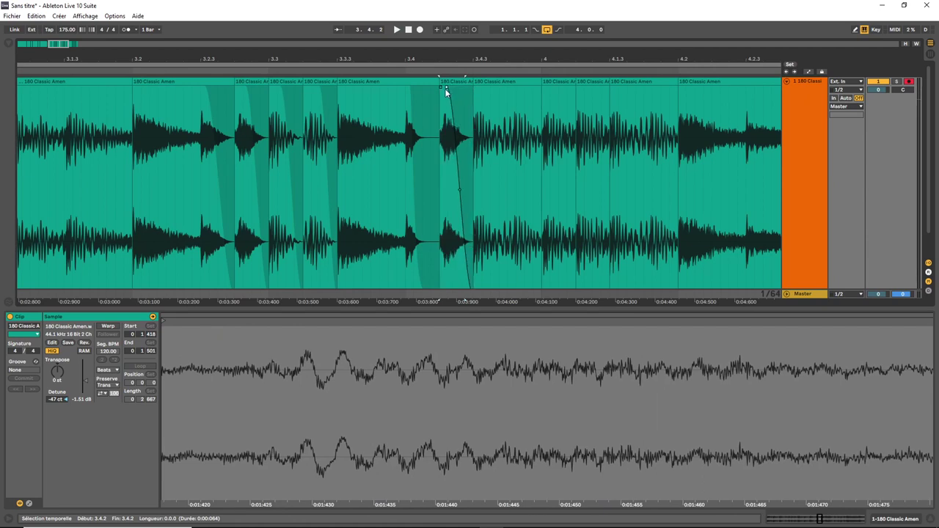
pyautogui.moveTo(461, 191); pyautogui.dragTo(459, 194)
# - Play the whole loop from 1.1.1 to audition the new fades
pyautogui.moveTo(60, 45); pyautogui.dragTo(23, 62)
pyautogui.press('space')
pyautogui.click(20, 81)
pyautogui.press('space')
pyautogui.press('space')
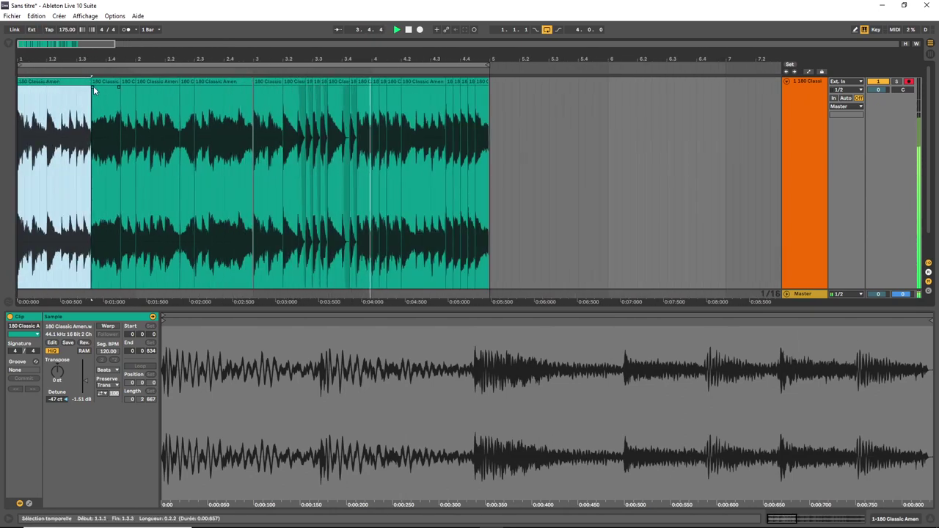
# - Add fade-outs to the short slices starting at 4.3.3, 4.3.4 and 4.4.1
pyautogui.moveTo(31, 45); pyautogui.dragTo(62, 38)
pyautogui.moveTo(431, 88)
pyautogui.mouseDown()
pyautogui.moveTo(445, 89)
pyautogui.moveTo(437, 88)
pyautogui.mouseUp()
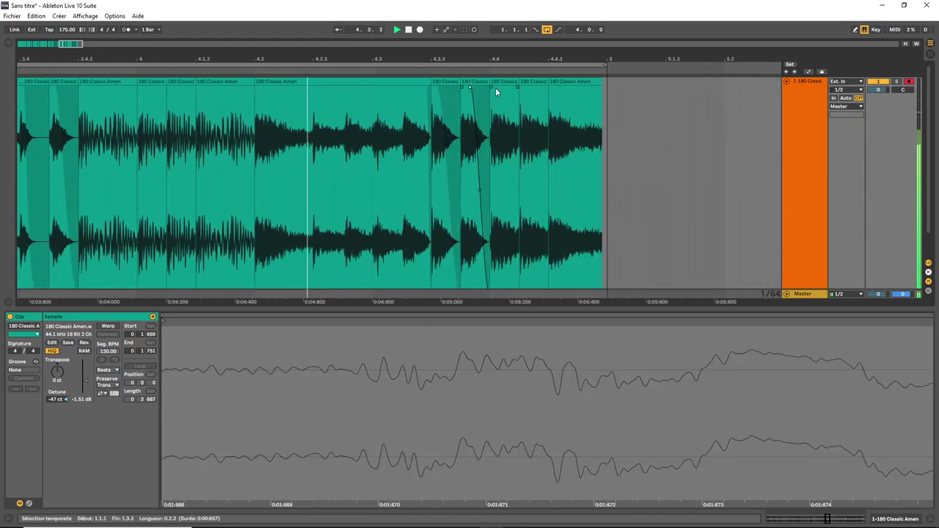
pyautogui.moveTo(518, 88)
pyautogui.mouseDown()
pyautogui.moveTo(501, 88)
pyautogui.moveTo(526, 79)
pyautogui.mouseUp()
# - Duplicate the faded slice at 4.4.1 into two shorter 1/32-note repeats around 4.4.2
pyautogui.click(503, 82)
pyautogui.hotkey('ctrl', 'd')
pyautogui.click(518, 88)
pyautogui.hotkey('ctrl', 'd')
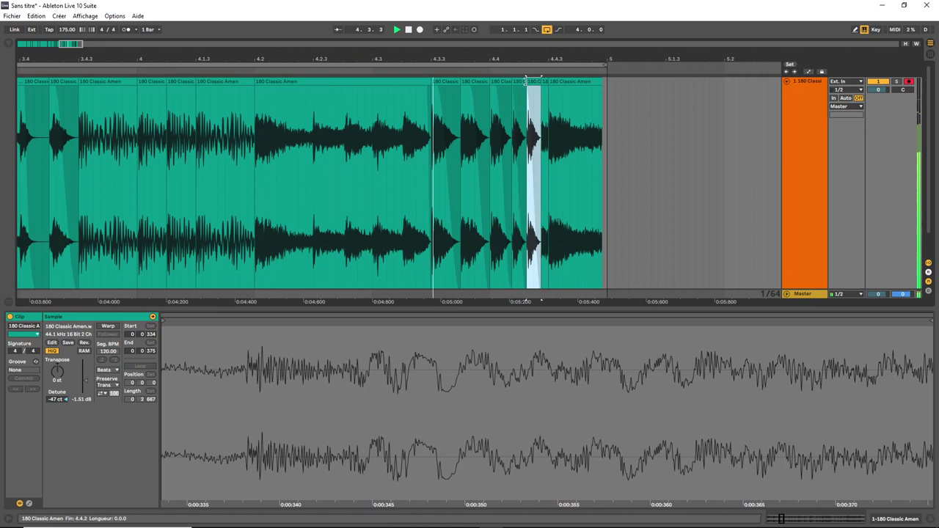
pyautogui.click(529, 87)
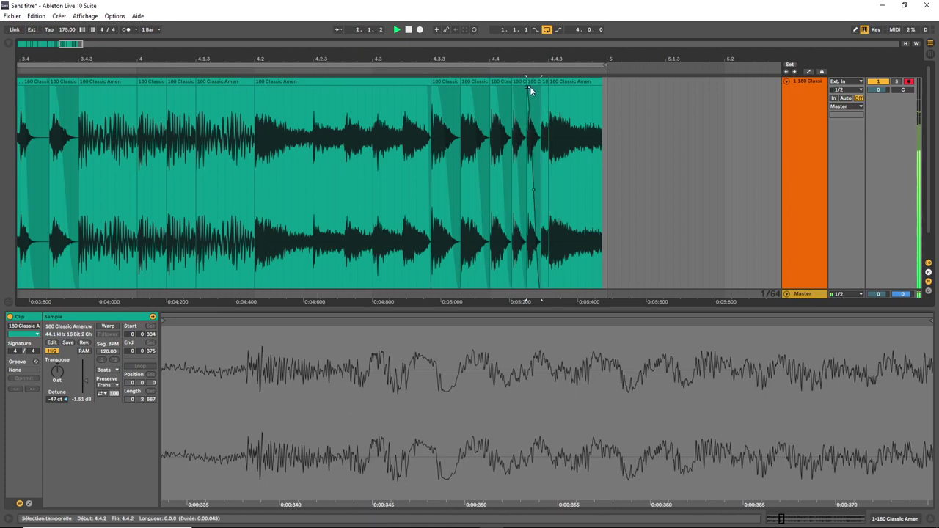
# - Continue the stutter with two longer faded repeats, extending the last one to the loop end at 5.1.1
pyautogui.click(530, 80)
pyautogui.hotkey('ctrl', 'd')
pyautogui.moveTo(545, 88); pyautogui.dragTo(591, 79)
pyautogui.hotkey('ctrl', 'd')
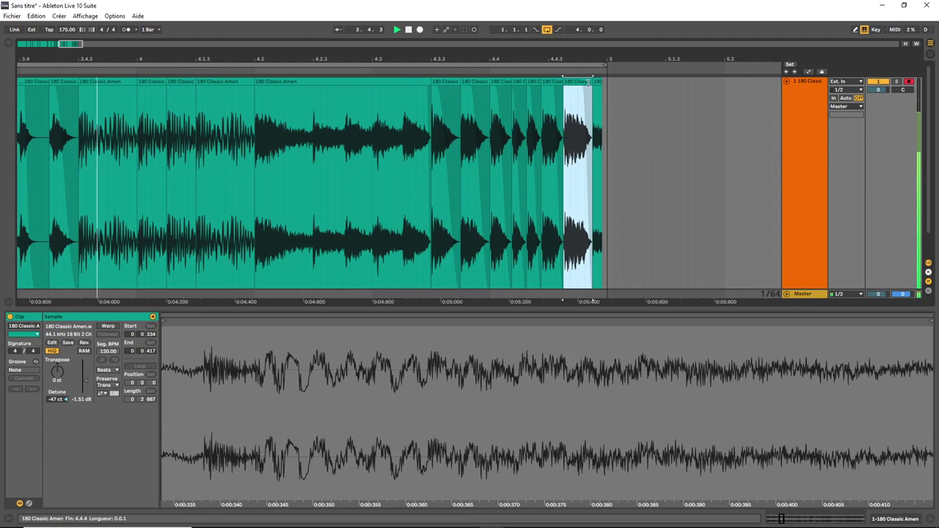
pyautogui.moveTo(591, 81); pyautogui.dragTo(605, 81)
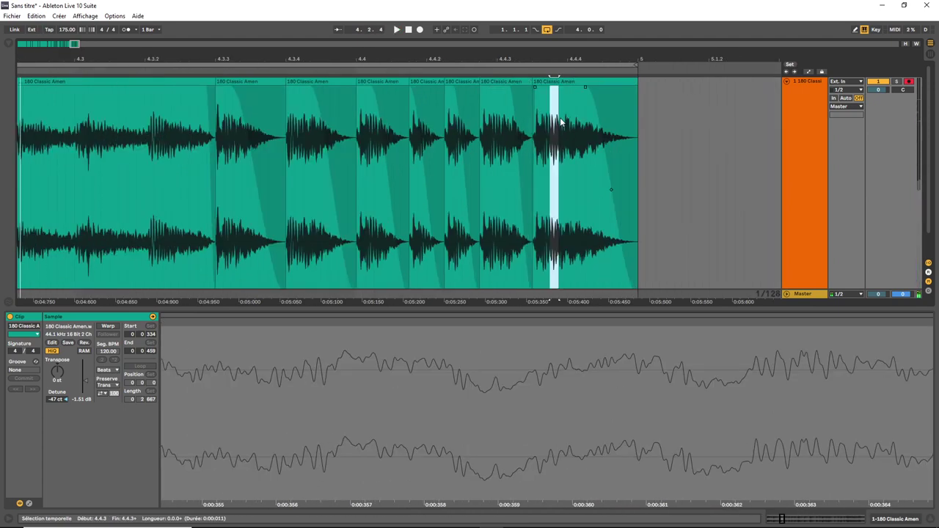
# - Select the 1/128-note fragment at 4.4.4 in the last slice and duplicate it seven times up to 5.1.1
pyautogui.click(573, 129)
pyautogui.click(563, 129)
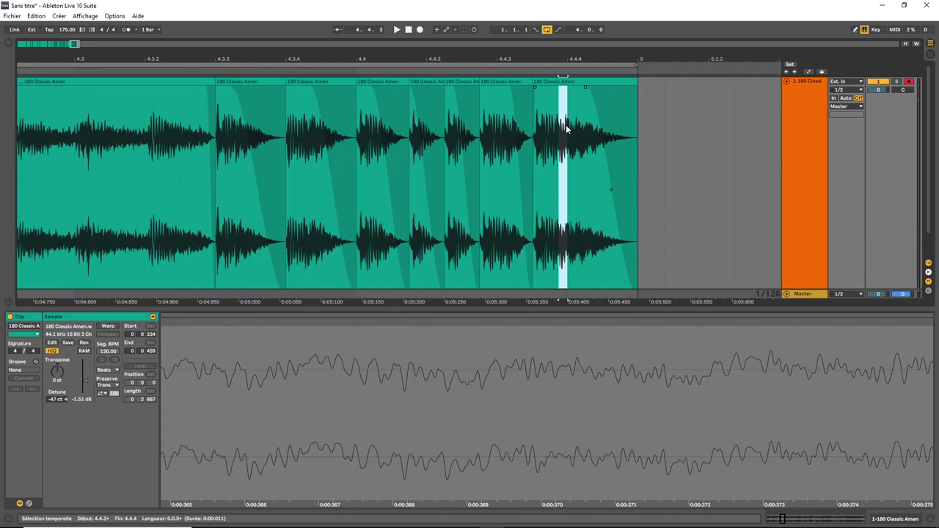
pyautogui.moveTo(74, 44); pyautogui.dragTo(76, 55)
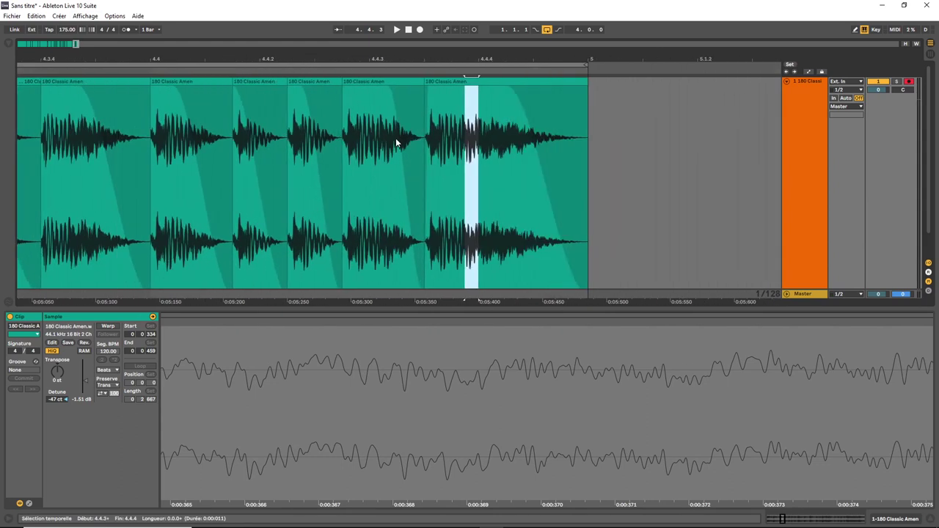
pyautogui.click(490, 136)
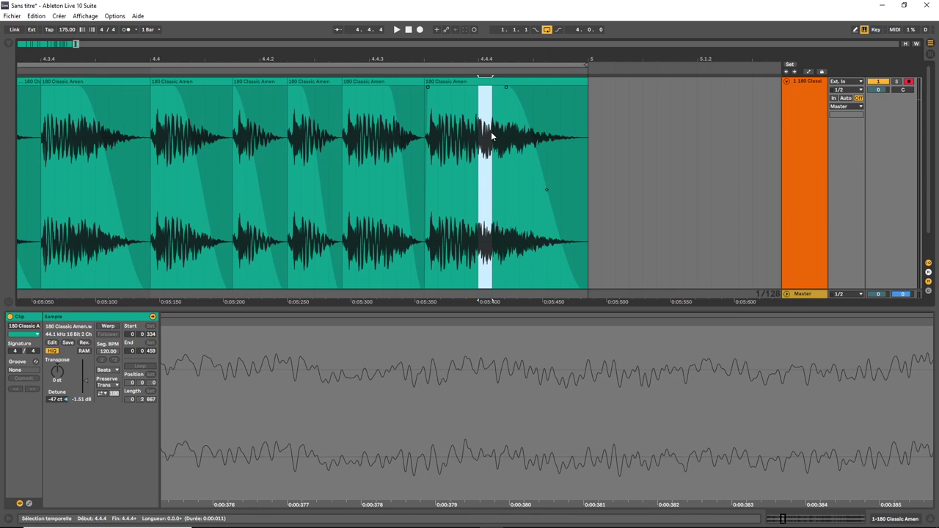
pyautogui.hotkey('ctrl', 'd')
pyautogui.hotkey('ctrl', 'd')
pyautogui.hotkey('ctrl', 'd')
pyautogui.hotkey('ctrl', 'd')
pyautogui.hotkey('ctrl', 'd')
pyautogui.hotkey('ctrl', 'd')
pyautogui.hotkey('ctrl', 'd')
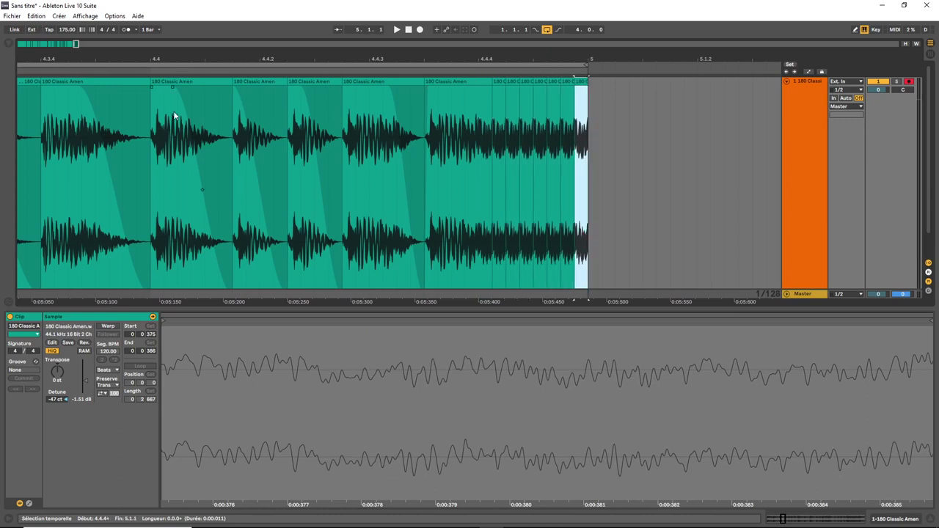
# - Play back from just before 4.4.1 to audition the closing stutter, and stop
pyautogui.click(131, 112)
pyautogui.press('space')
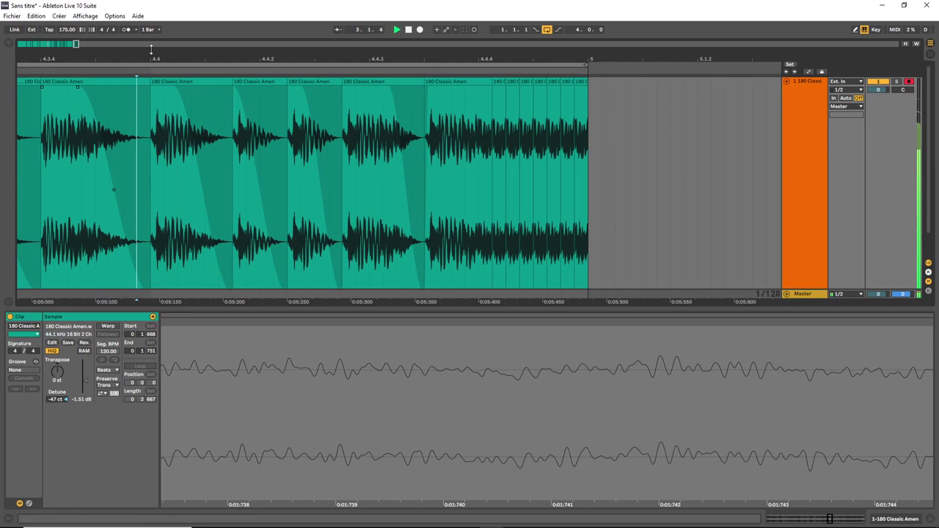
pyautogui.moveTo(75, 44)
pyautogui.mouseDown()
pyautogui.moveTo(75, 29)
pyautogui.moveTo(69, 44)
pyautogui.mouseUp()
pyautogui.press('space')
# - Select a 1/128-note fragment shortly after 4.2.3 and duplicate it five times up to 4.2.4
pyautogui.click(383, 150)
pyautogui.moveTo(380, 149); pyautogui.dragTo(374, 150)
pyautogui.hotkey('ctrl', 'd')
pyautogui.hotkey('ctrl', 'd')
pyautogui.hotkey('ctrl', 'd')
pyautogui.hotkey('ctrl', 'd')
pyautogui.hotkey('ctrl', 'd')
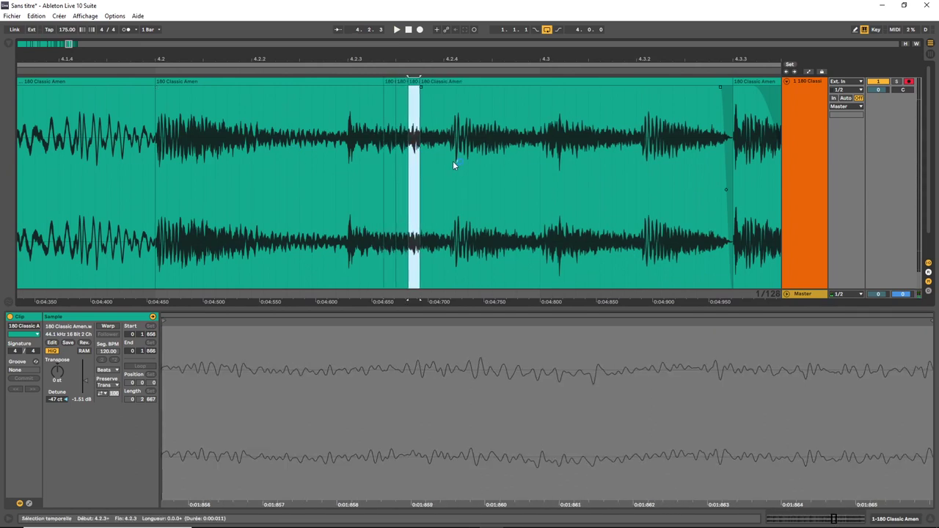
pyautogui.hotkey('ctrl', 'd')
pyautogui.hotkey('ctrl', 'd')
pyautogui.hotkey('ctrl', 'd')
pyautogui.hotkey('ctrl', 'd')
pyautogui.hotkey('ctrl', 'd')
pyautogui.hotkey('ctrl', 'd')
pyautogui.hotkey('ctrl', 'd')
pyautogui.hotkey('ctrl', 'd')
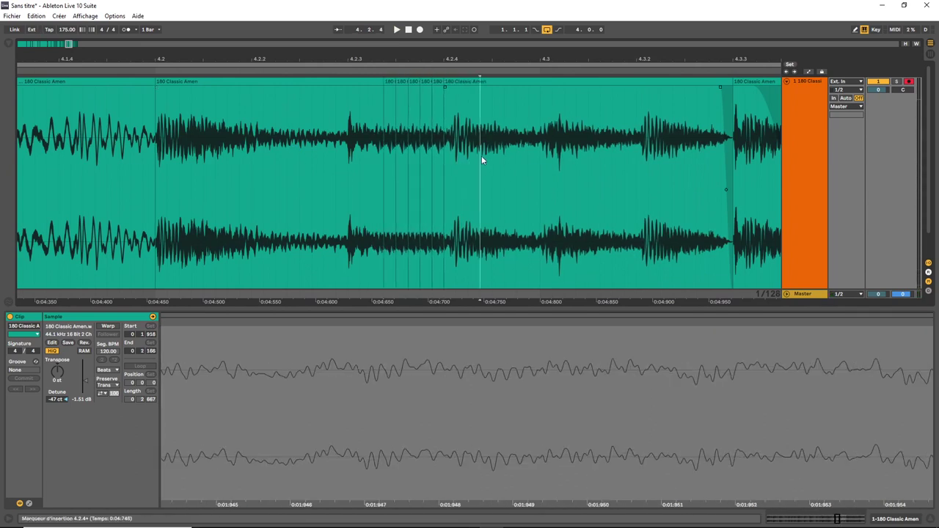
# - Duplicate a 1/128-note fragment after 4.2.4 four times up to 4.3.1, and select the matching fragment after 4.3.1
pyautogui.hotkey('ctrl', 'd')
pyautogui.hotkey('ctrl', 'd')
pyautogui.hotkey('ctrl', 'd')
pyautogui.hotkey('ctrl', 'd')
pyautogui.hotkey('ctrl', 'd')
pyautogui.hotkey('ctrl', 'd')
pyautogui.hotkey('ctrl', 'd')
pyautogui.hotkey('ctrl', 'd')
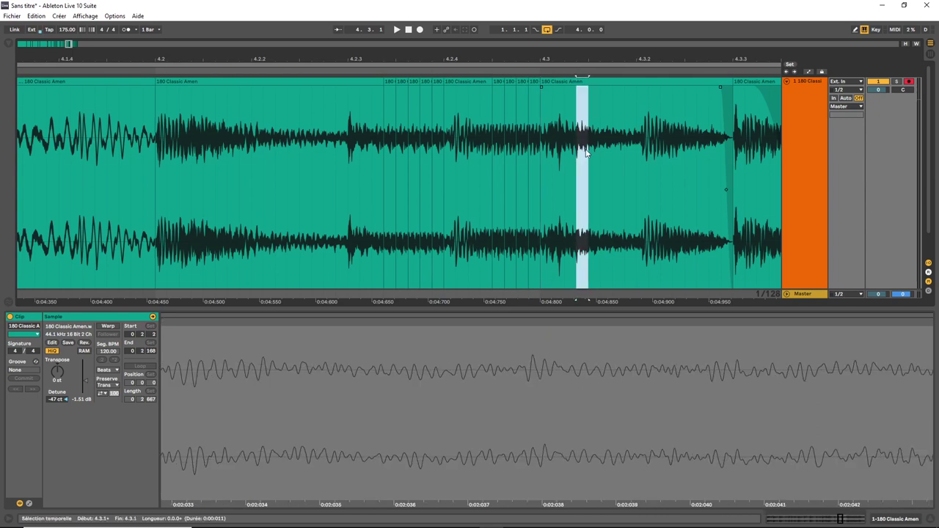
# - Duplicate the 1/128-note fragment after 4.3.1 four times up to 4.3.2, and the matching fragment after 4.3.2 four times up to 4.3.3
pyautogui.hotkey('ctrl', 'd')
pyautogui.hotkey('ctrl', 'd')
pyautogui.hotkey('ctrl', 'd')
pyautogui.hotkey('ctrl', 'd')
pyautogui.hotkey('ctrl', 'd')
pyautogui.hotkey('ctrl', 'd')
pyautogui.hotkey('ctrl', 'd')
pyautogui.hotkey('ctrl', 'd')
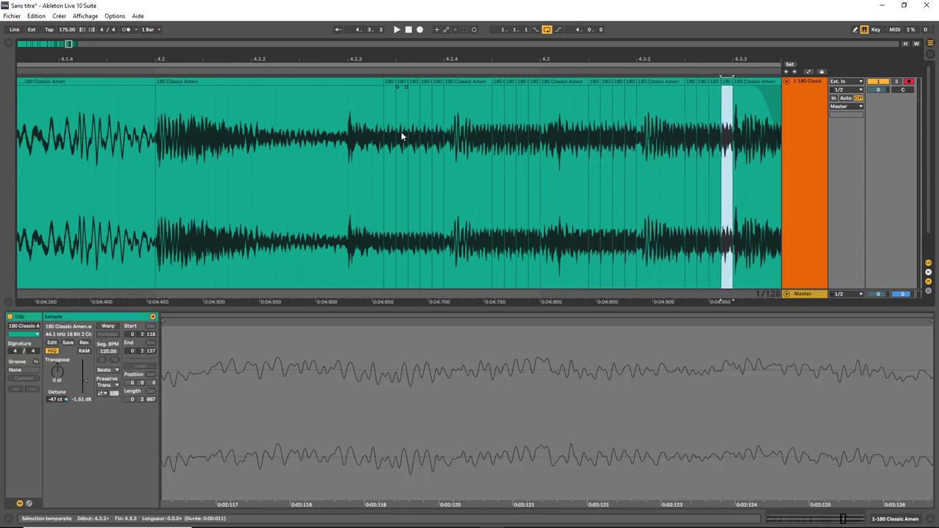
# - Audition the stutters from 4.2.3 and consolidate the range from 4.2.3 to 4.3.3 into one clip
pyautogui.click(348, 123)
pyautogui.press('space')
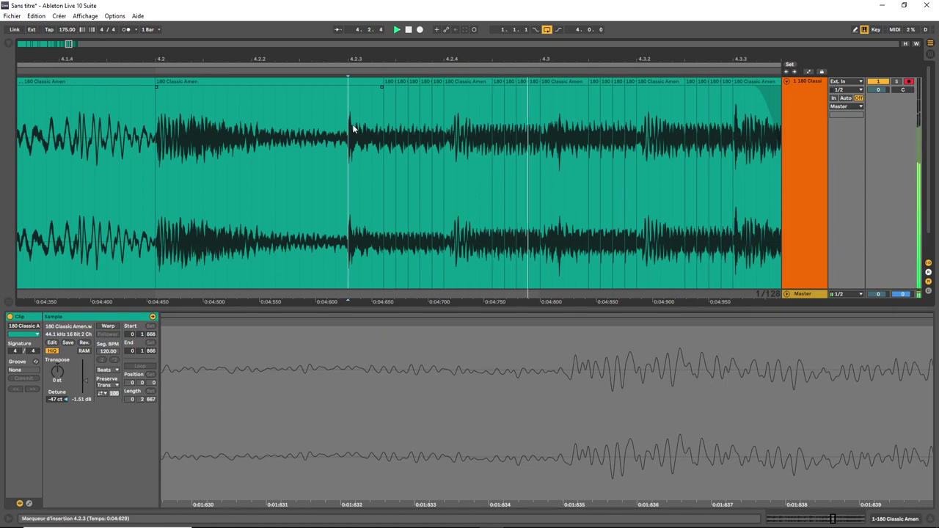
pyautogui.keyDown('shift'); pyautogui.click(738, 136); pyautogui.keyUp('shift')
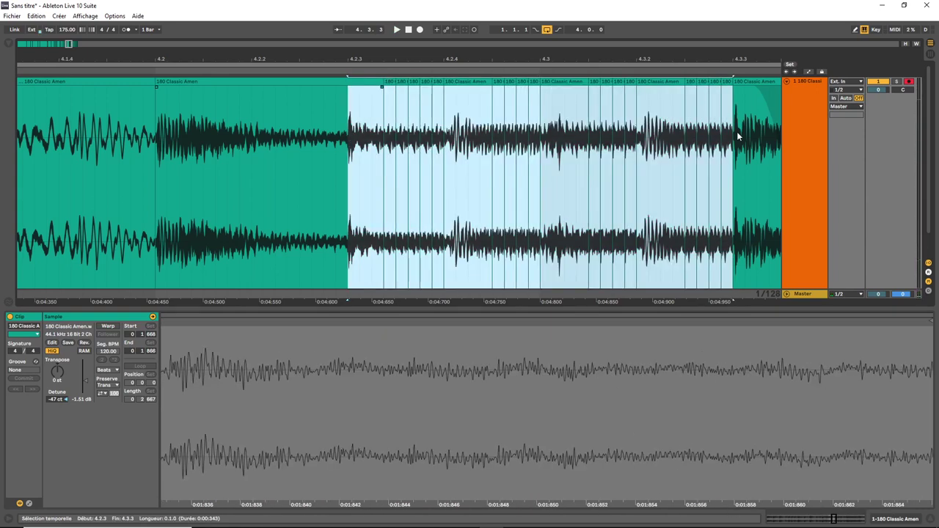
pyautogui.hotkey('ctrl', 'j')
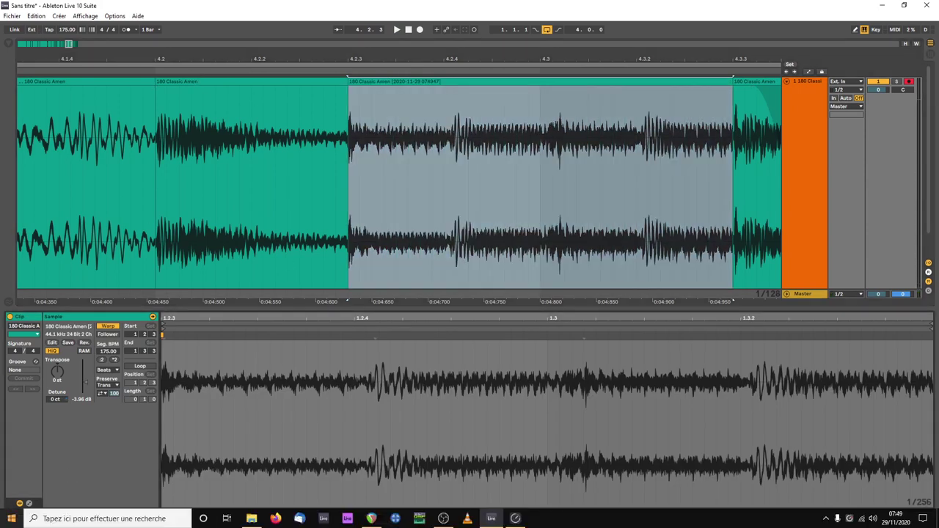
# - Show the consolidated clip's Volume envelope and draw a falling ramp from shortly after 1.2.3 to just past 1.2.4
pyautogui.click(29, 503)
pyautogui.click(181, 326)
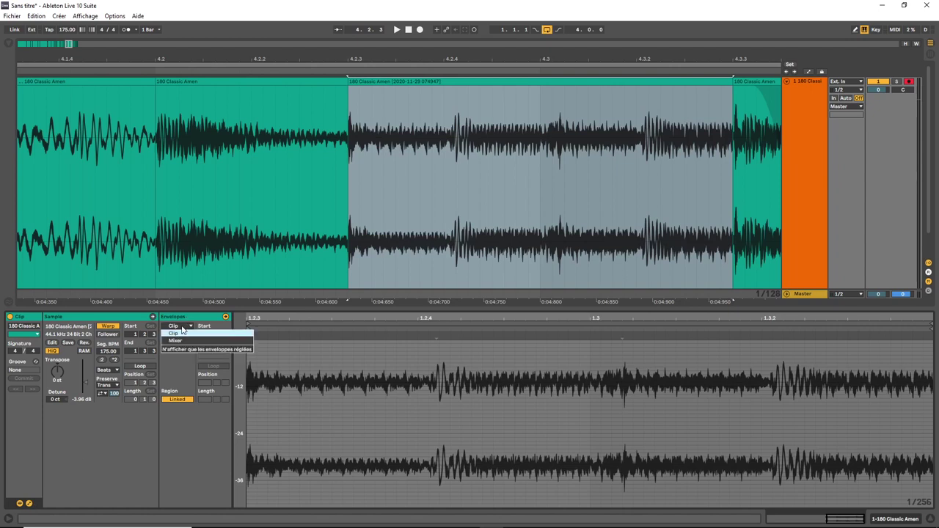
pyautogui.click(185, 334)
pyautogui.click(182, 335)
pyautogui.click(184, 341)
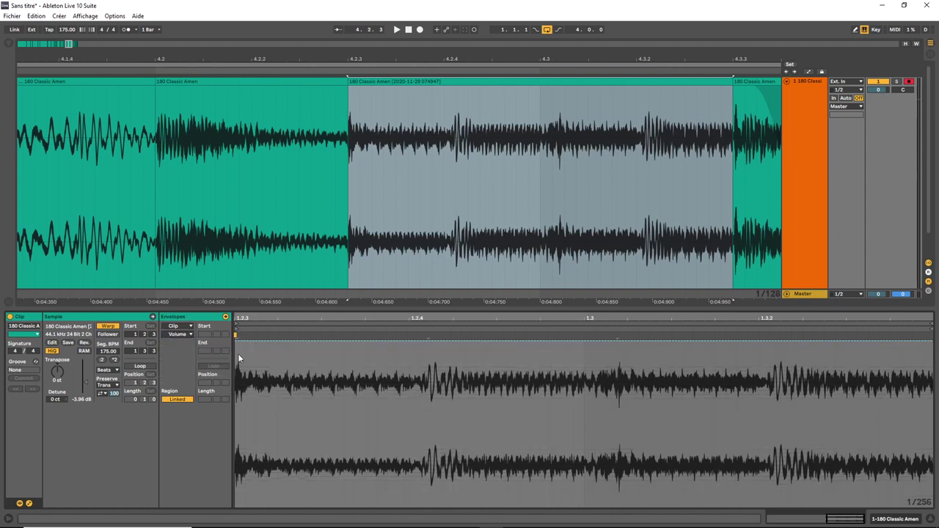
pyautogui.doubleClick(254, 341)
pyautogui.moveTo(287, 341); pyautogui.dragTo(432, 482)
# - Duplicate the 1.2.3 to 1.2.4 segment of the volume ramp three times up to 1.3.3 and audition it
pyautogui.moveTo(409, 387); pyautogui.dragTo(176, 387)
pyautogui.click(412, 438)
pyautogui.moveTo(340, 432); pyautogui.dragTo(490, 416)
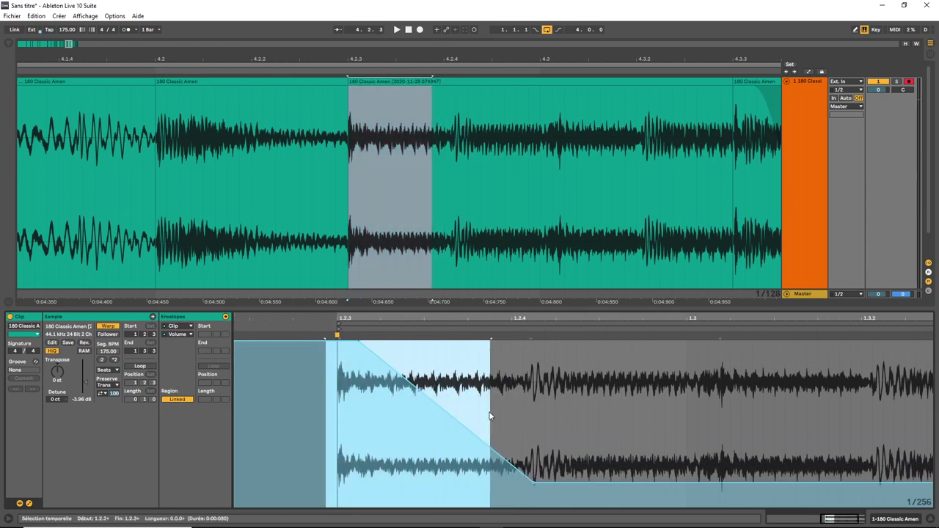
pyautogui.click(523, 379)
pyautogui.moveTo(512, 380)
pyautogui.mouseDown()
pyautogui.moveTo(340, 387)
pyautogui.moveTo(339, 396)
pyautogui.moveTo(518, 383)
pyautogui.mouseUp()
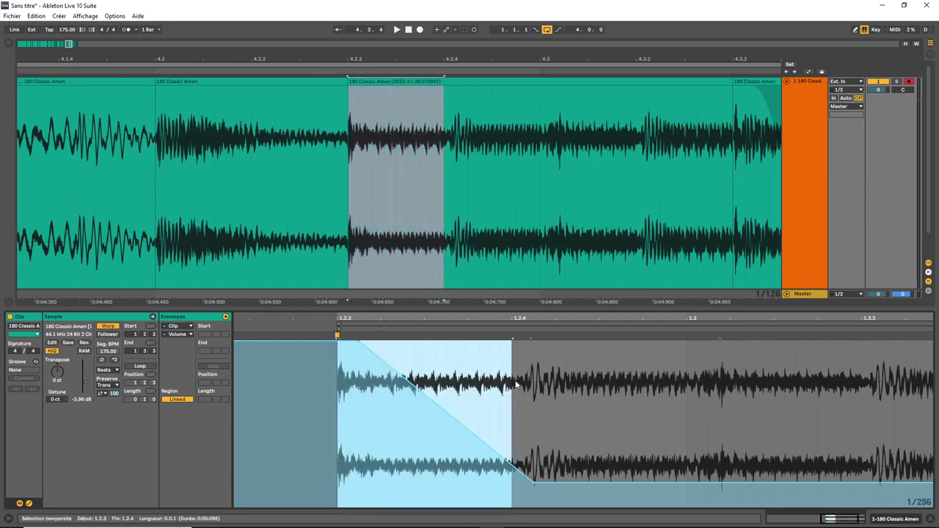
pyautogui.hotkey('ctrl', 'd')
pyautogui.hotkey('ctrl', 'd')
pyautogui.hotkey('ctrl', 'd')
pyautogui.press('space')
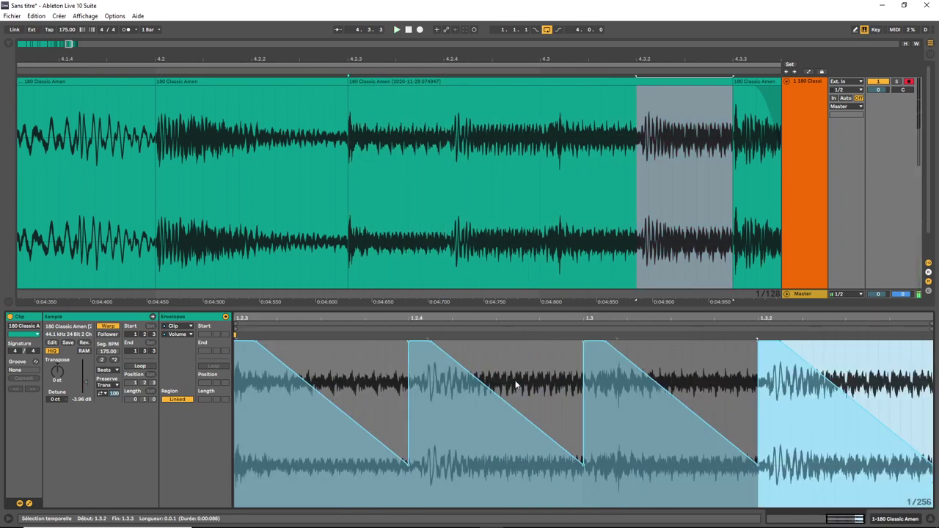
# - Bend the first volume ramp into a convex curve and duplicate its 1.2.3 to 1.2.4 segment three times up to 1.3.3
pyautogui.moveTo(341, 441); pyautogui.dragTo(358, 379)
pyautogui.moveTo(236, 415); pyautogui.dragTo(324, 405)
pyautogui.moveTo(254, 410); pyautogui.dragTo(407, 408)
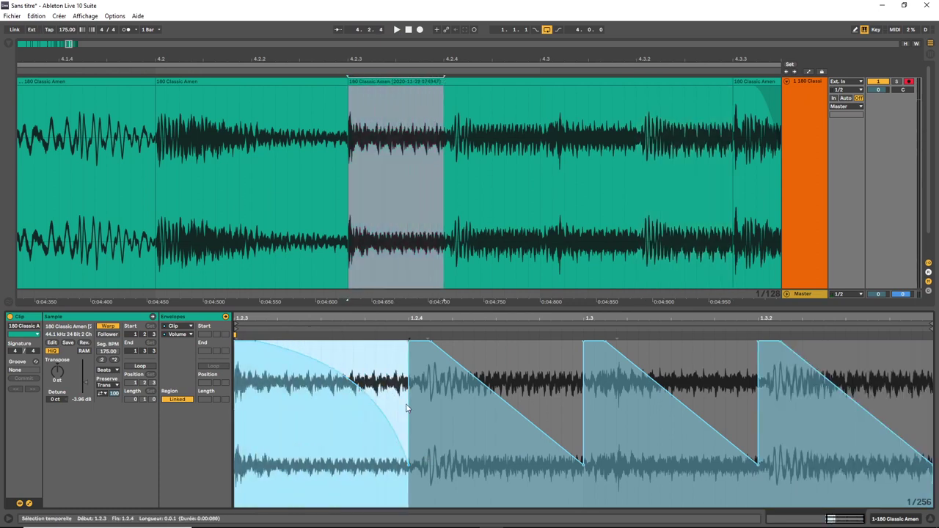
pyautogui.hotkey('ctrl', 'd')
pyautogui.hotkey('ctrl', 'd')
pyautogui.hotkey('ctrl', 'd')
# - Play back from 4.2.3 and on through the start of the loop to audition the curved stutter fades, and stop
pyautogui.press('space')
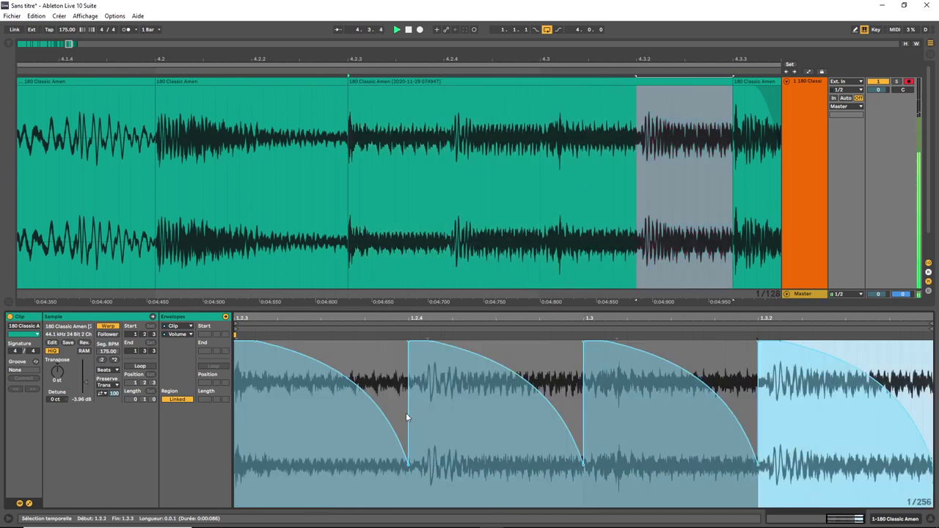
pyautogui.moveTo(68, 44); pyautogui.dragTo(28, 48)
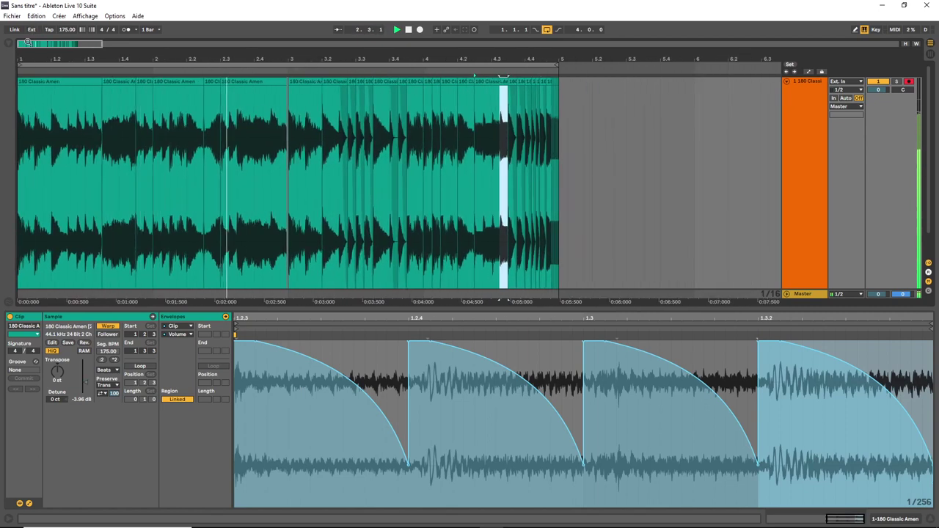
pyautogui.press('space')
pyautogui.click(310, 447)
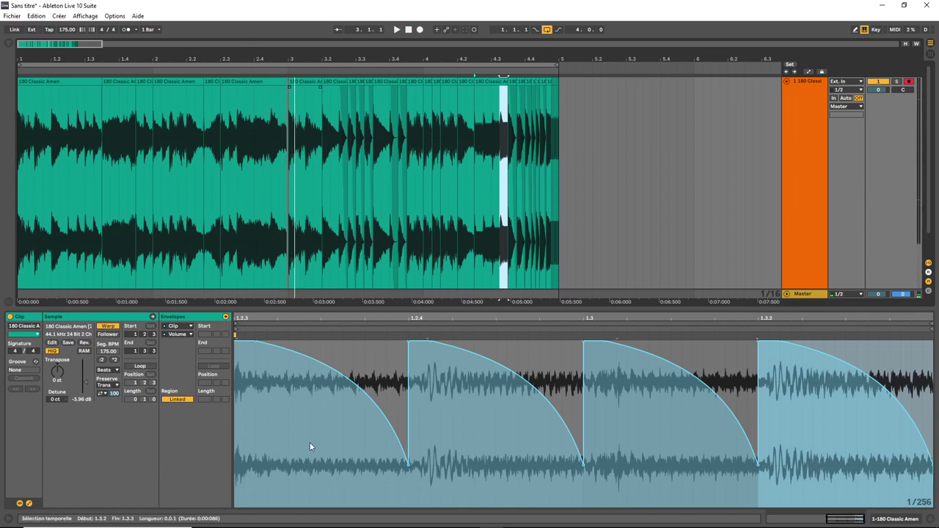
# - Transpose the clip starting at 2.3 to -12 st and audition the loop from 2.1.4
pyautogui.click(254, 115)
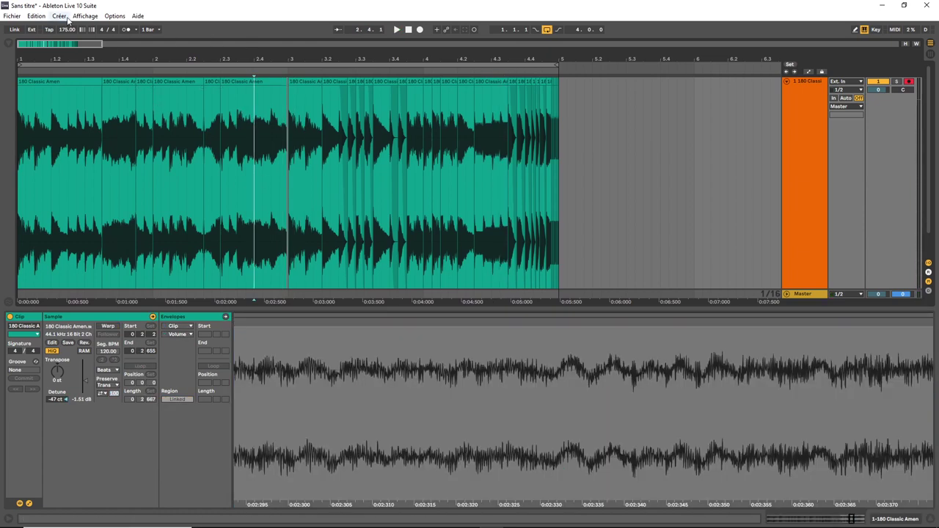
pyautogui.moveTo(30, 43); pyautogui.dragTo(29, 69)
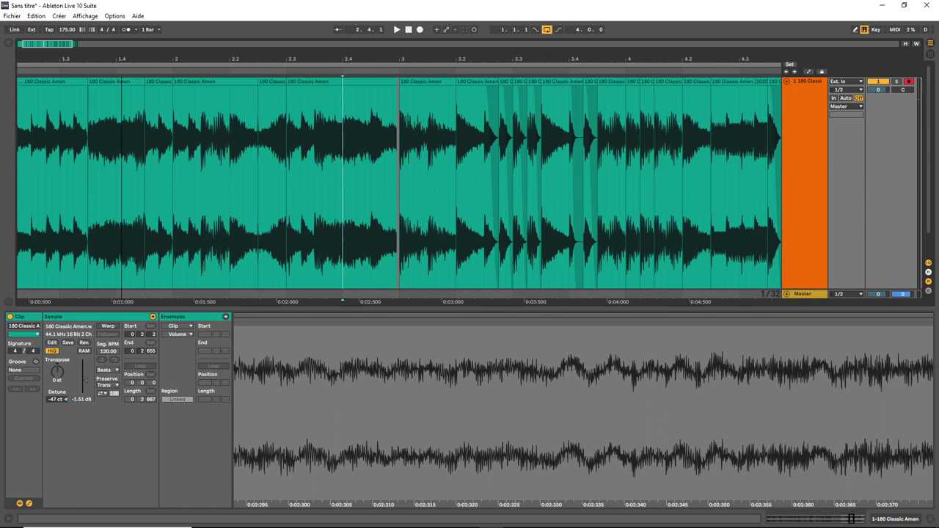
pyautogui.moveTo(314, 139); pyautogui.dragTo(401, 126)
pyautogui.click(56, 372)
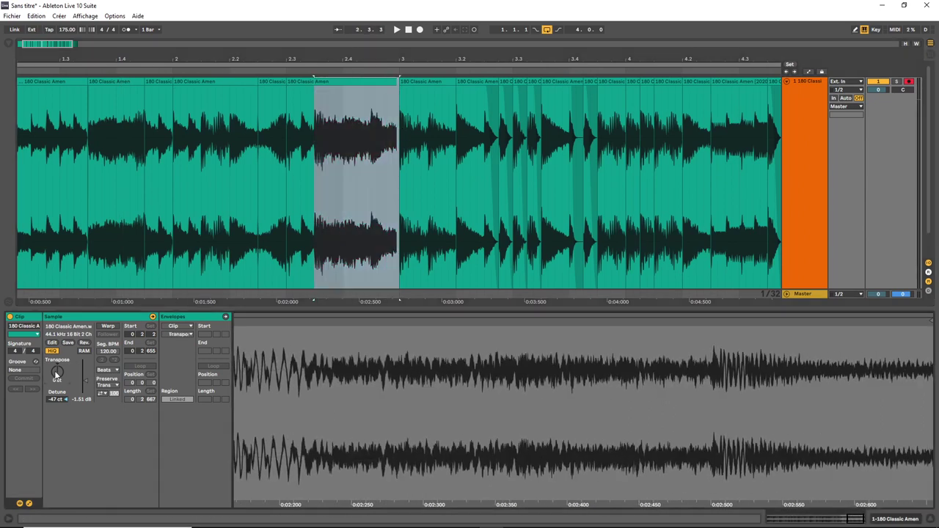
pyautogui.moveTo(57, 374); pyautogui.dragTo(56, 373)
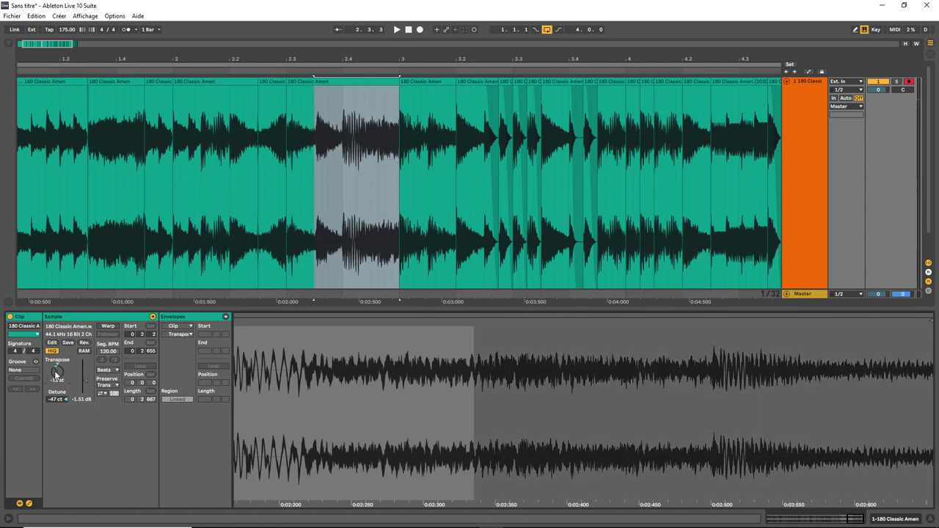
pyautogui.click(212, 192)
pyautogui.press('space')
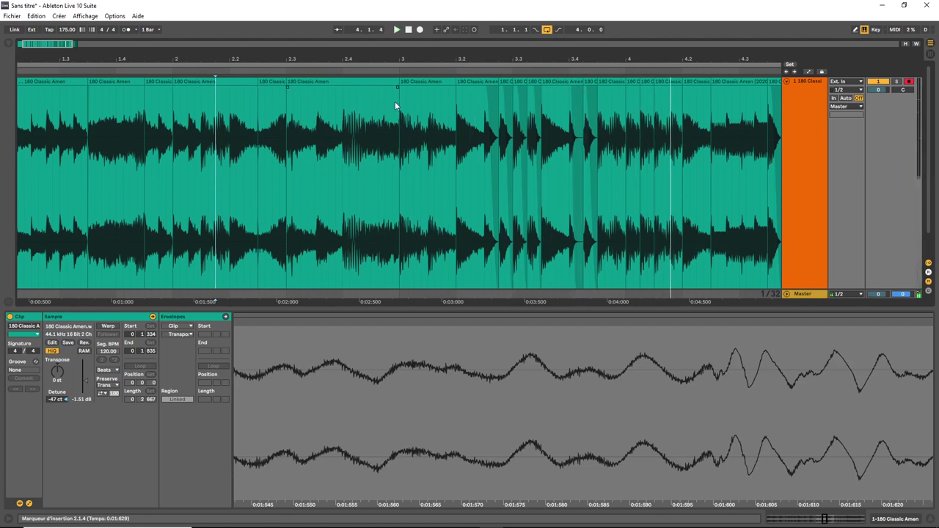
# - Duplicate the 1/16-note slice from 3.2.1 to 3.2.2 once and set the copy's transposition to -1 st
pyautogui.moveTo(52, 45); pyautogui.dragTo(62, 53)
pyautogui.moveTo(272, 153); pyautogui.dragTo(285, 153)
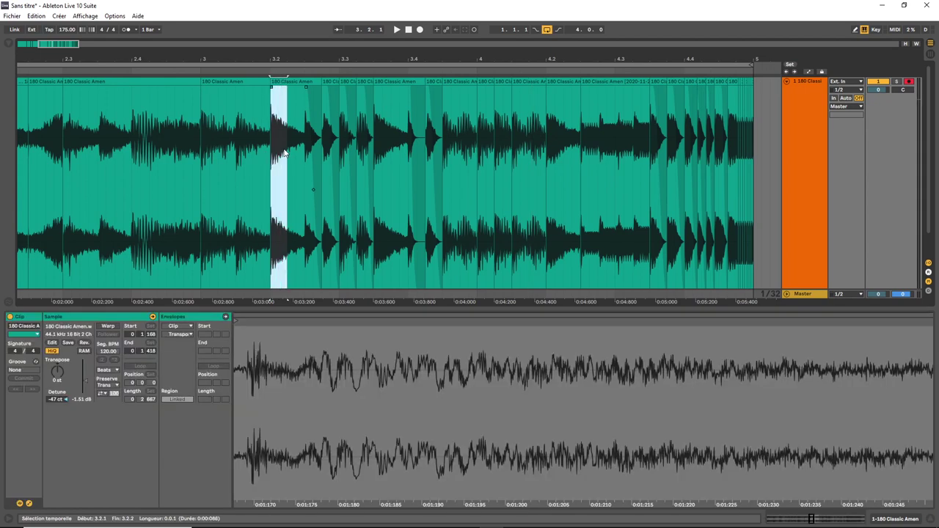
pyautogui.hotkey('ctrl', 'd')
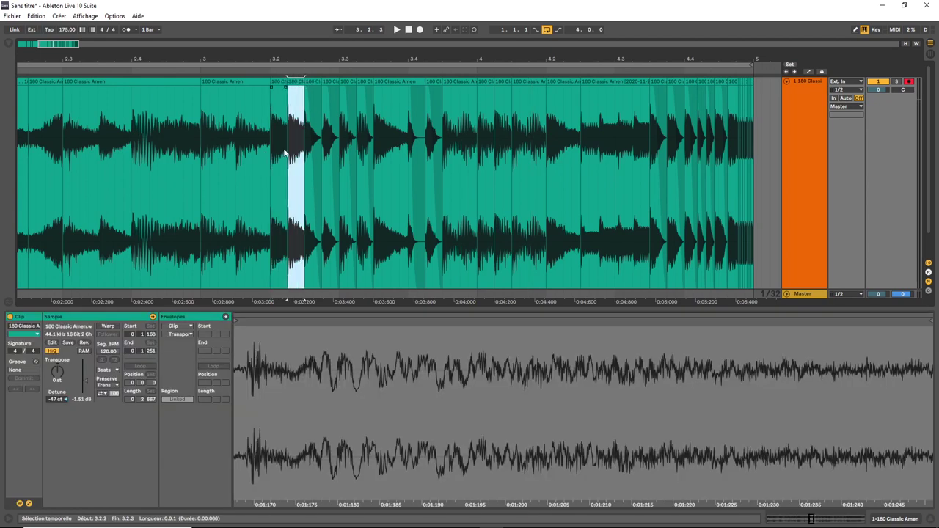
pyautogui.click(60, 375)
pyautogui.press('Down')
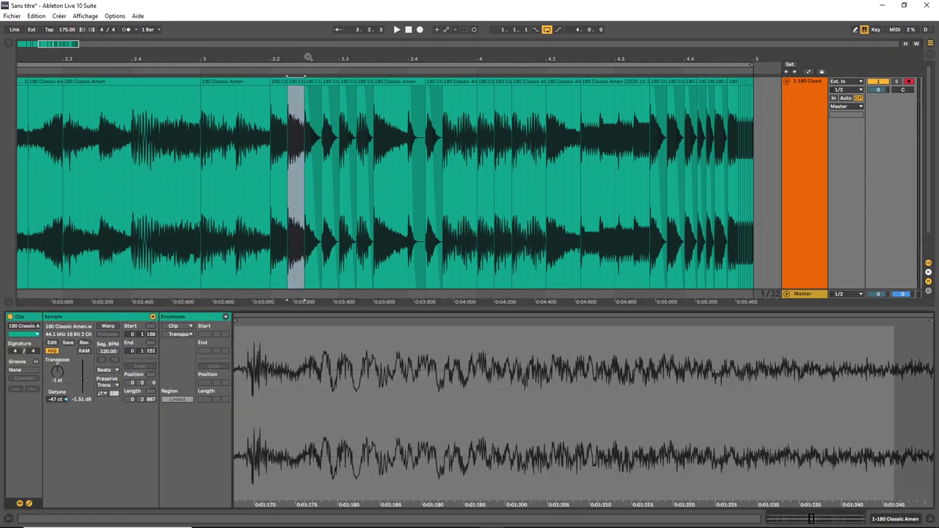
# - Duplicate the -1 st slice onto 3.2.3 and set the copy's transposition to -3 st
pyautogui.click(300, 80)
pyautogui.hotkey('ctrl', 'd')
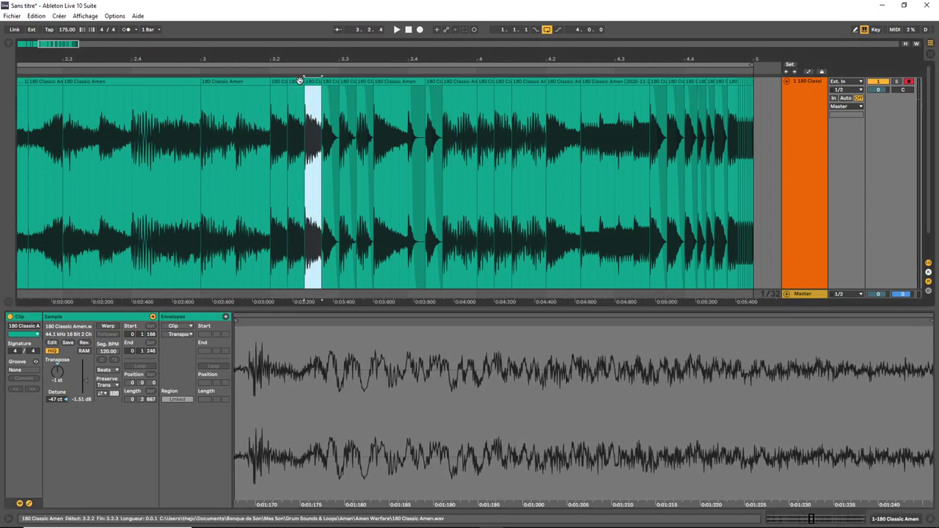
pyautogui.click(56, 371)
pyautogui.press('Down')
pyautogui.press('Down')
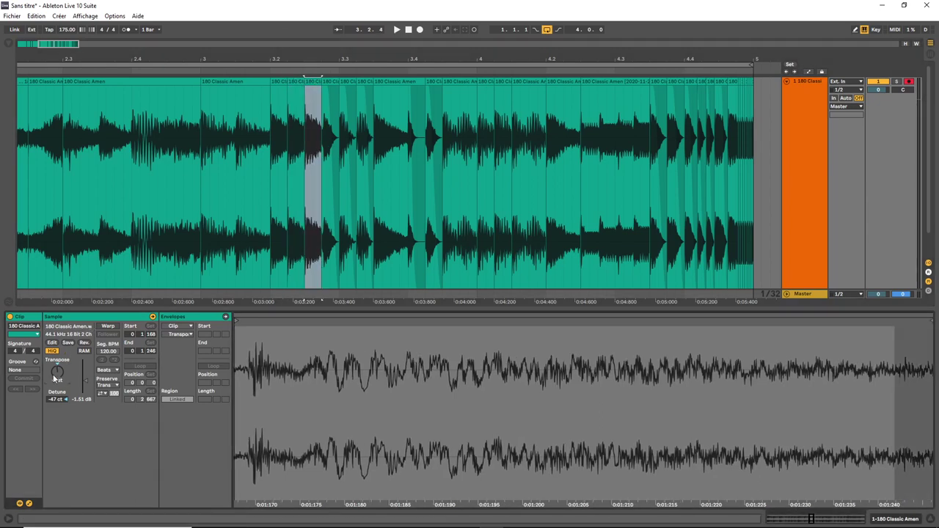
# - Duplicate the -3 st slice onto 3.2.4 and set the copy's transposition to -6 st
pyautogui.click(312, 83)
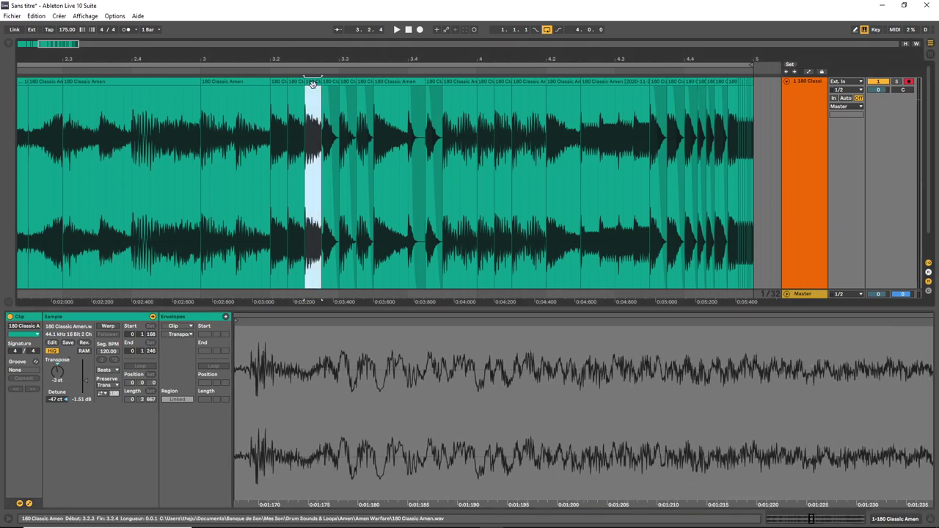
pyautogui.hotkey('ctrl', 'd')
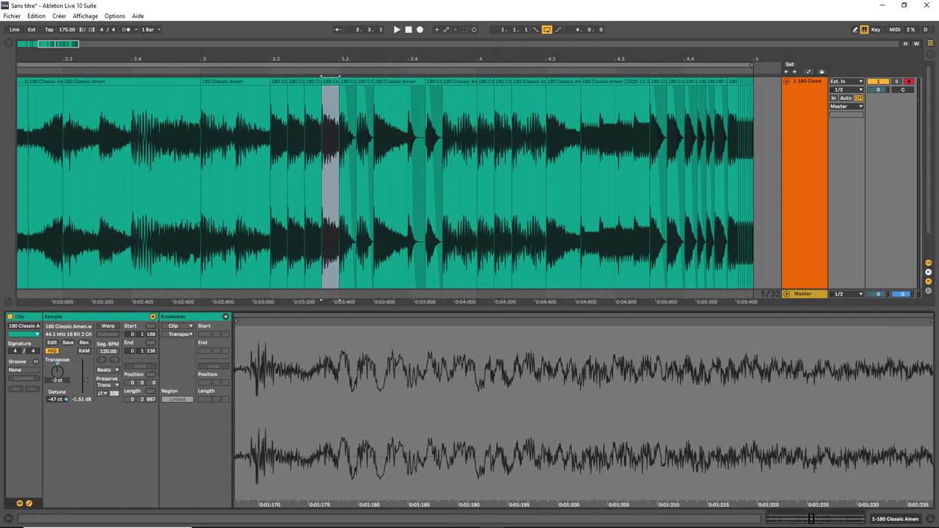
pyautogui.press('Down')
pyautogui.press('Down')
pyautogui.press('Down')
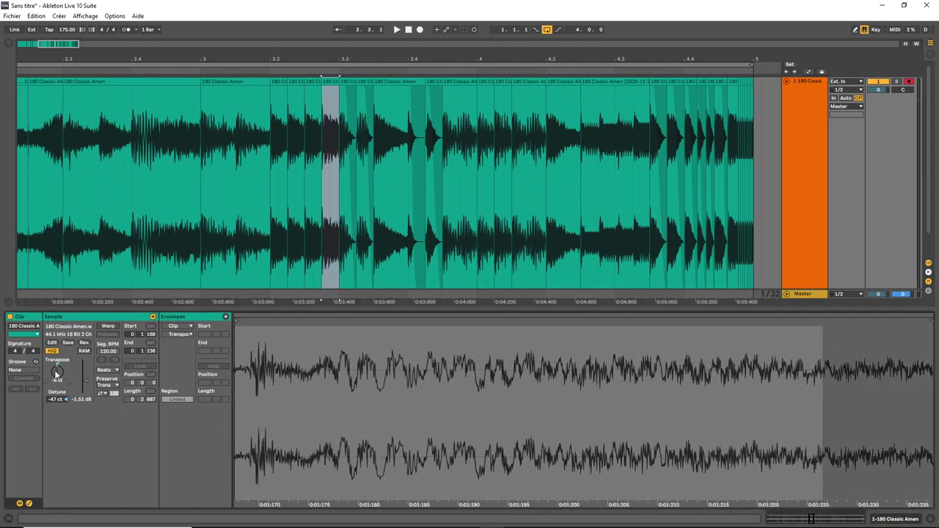
# - Play back from the clip at 3.1.1 to audition the descending slices, and stop
pyautogui.click(234, 84)
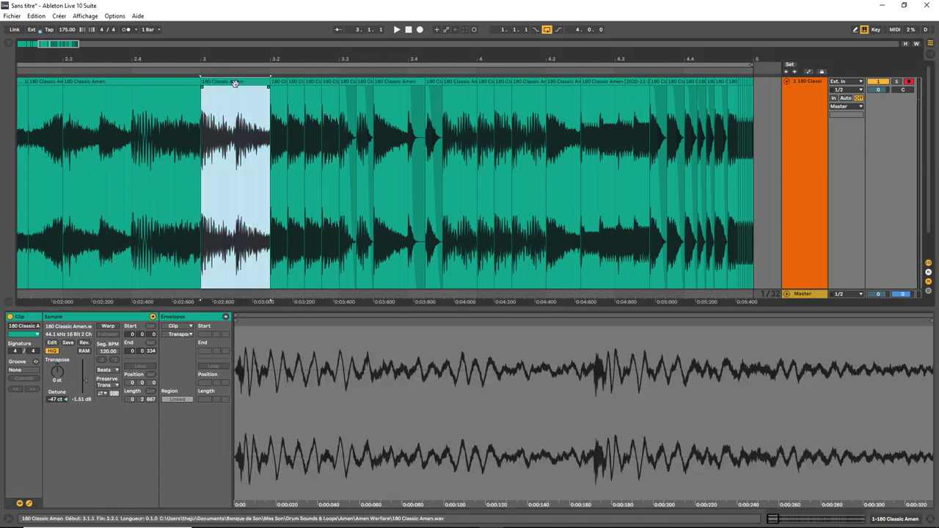
pyautogui.press('space')
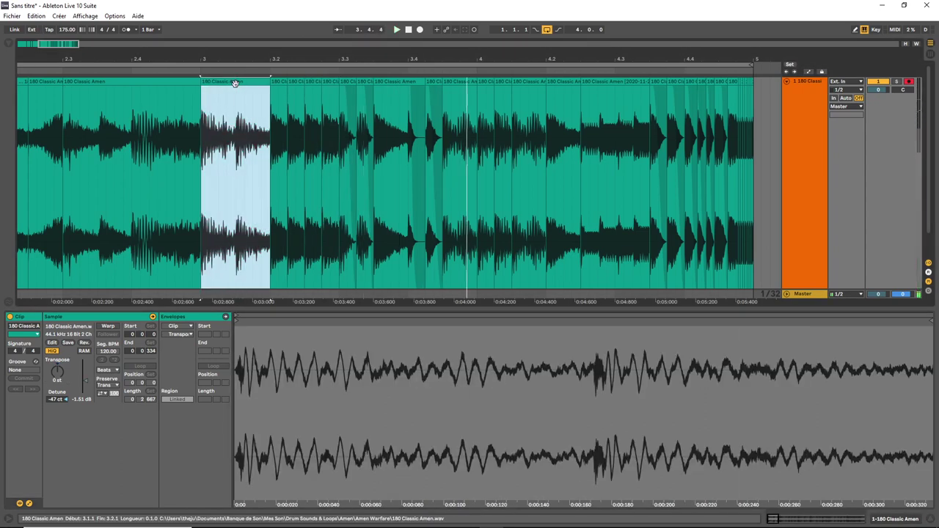
pyautogui.press('space')
# - Move the clip at 3.3.3 to 3.3.1, set its transposition to -12 st and shorten its fade-out after an audition from 3.1.1
pyautogui.moveTo(392, 80); pyautogui.dragTo(358, 88)
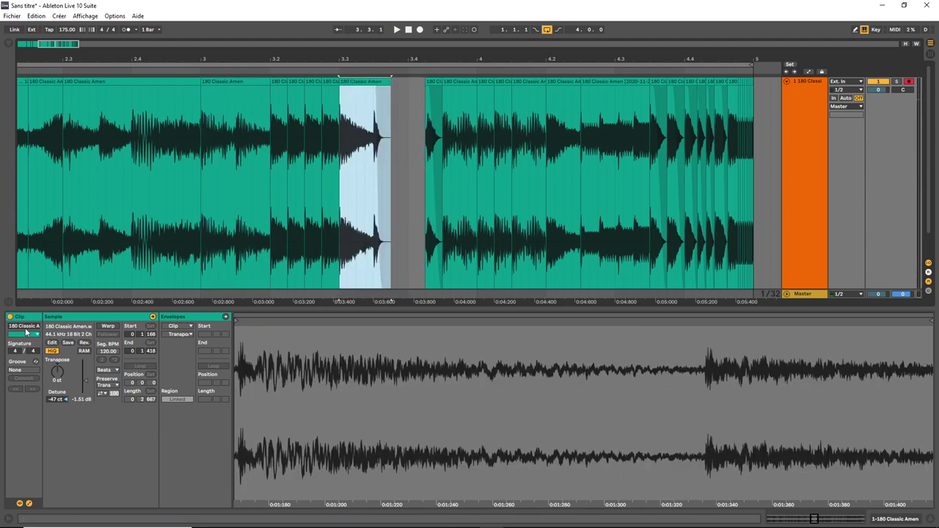
pyautogui.click(51, 371)
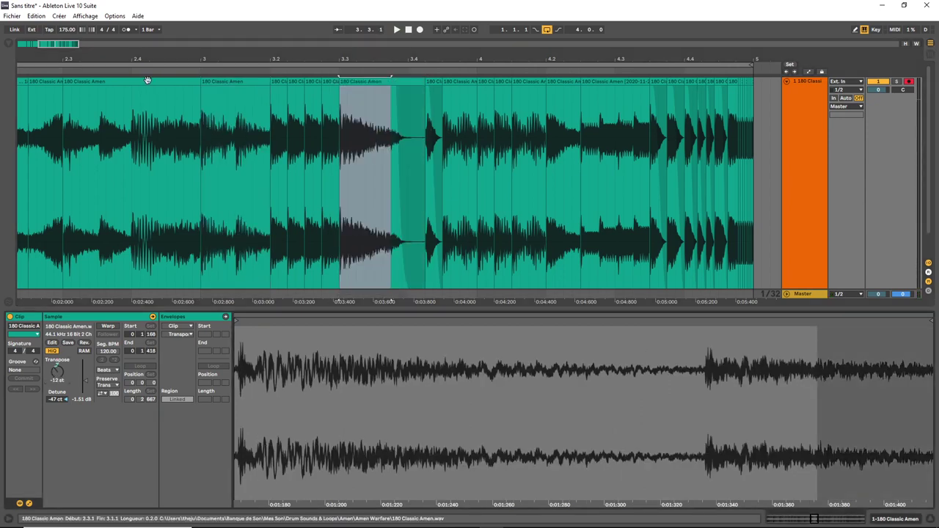
pyautogui.click(235, 78)
pyautogui.press('space')
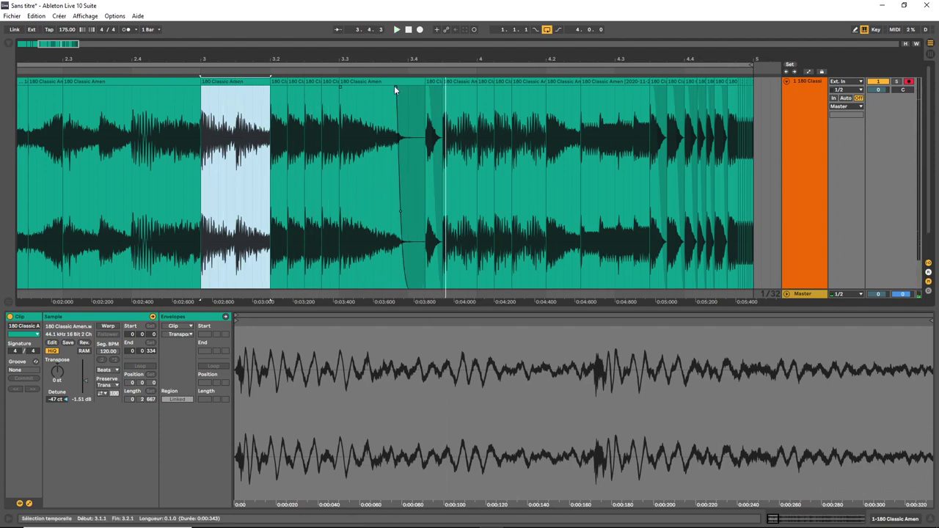
pyautogui.click(419, 87)
# - Duplicate the 3.3.1 to 3.4.1 portion of the -12 st clip up to 4.1.1, transpose the copy to -24 st and audition from 3.1.1
pyautogui.moveTo(405, 100); pyautogui.dragTo(341, 105)
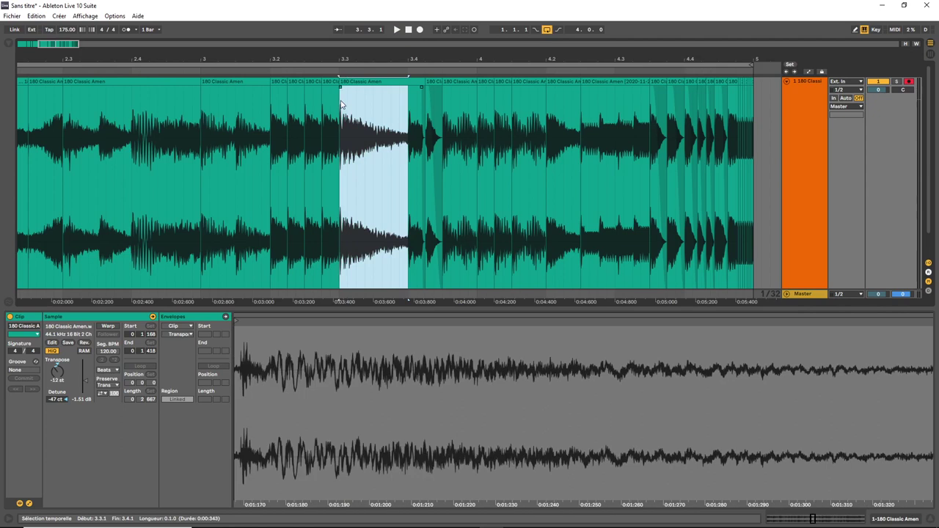
pyautogui.press('Right')
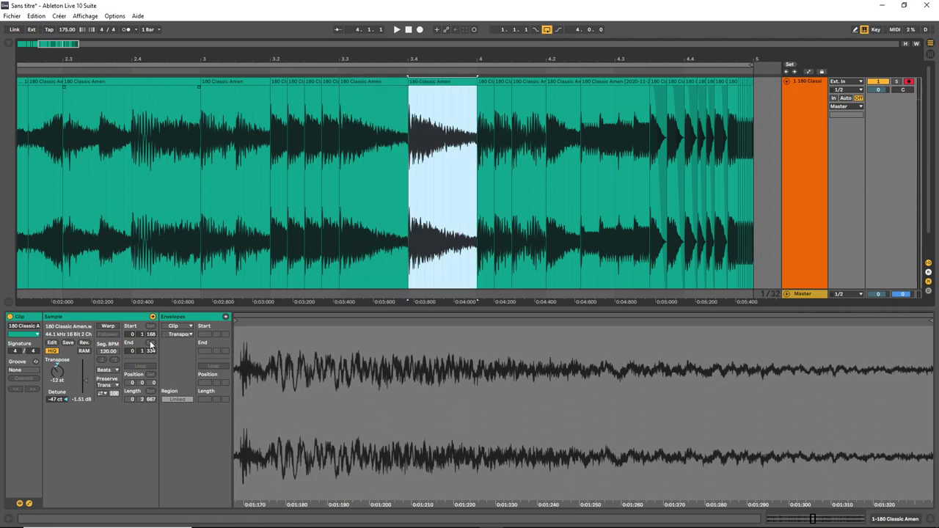
pyautogui.click(53, 371)
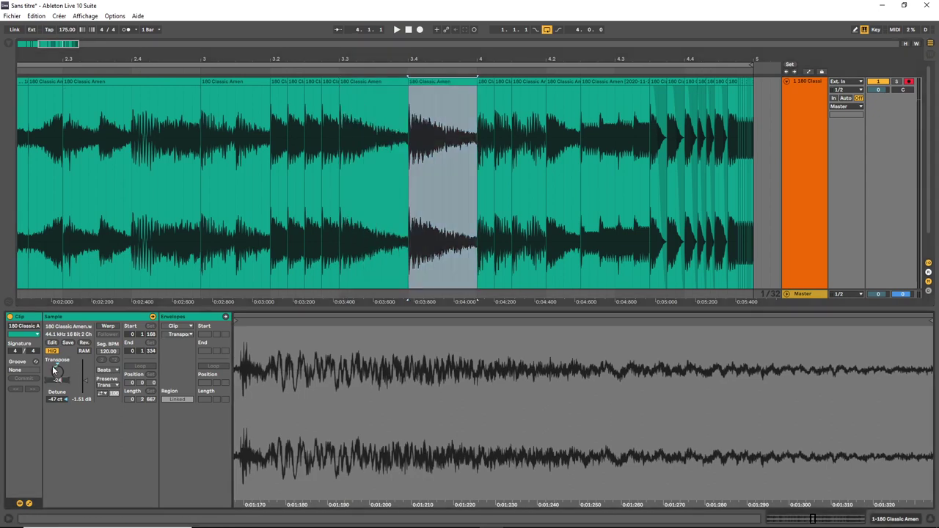
pyautogui.press('space')
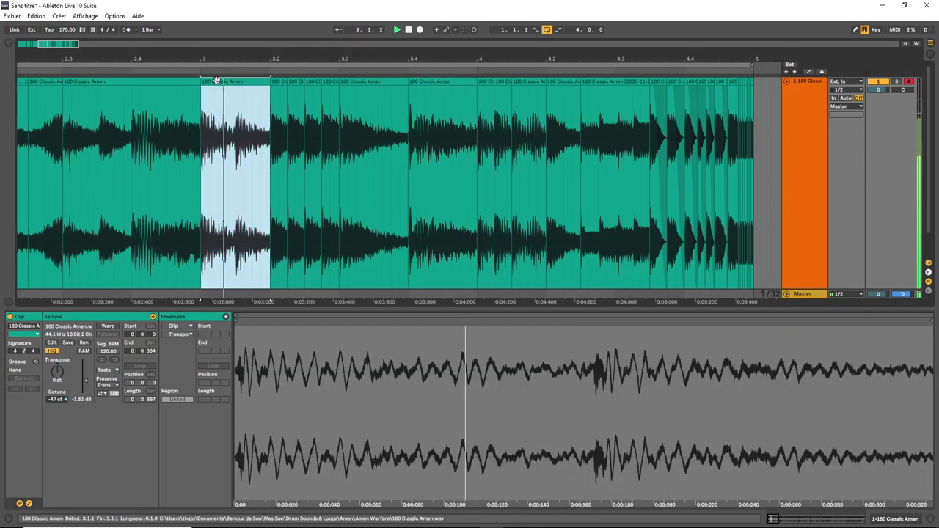
# - Duplicate the slices between 4.1.1 and 4.2.1 onto 4.2.1, then audition the result from 3.1.1 and stop playback
pyautogui.press('space')
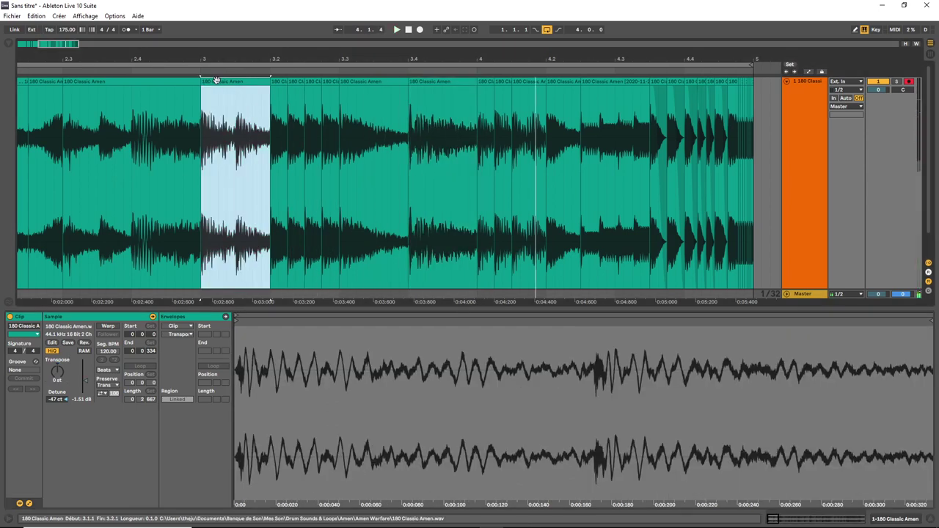
pyautogui.click(477, 137)
pyautogui.moveTo(478, 137); pyautogui.dragTo(568, 139)
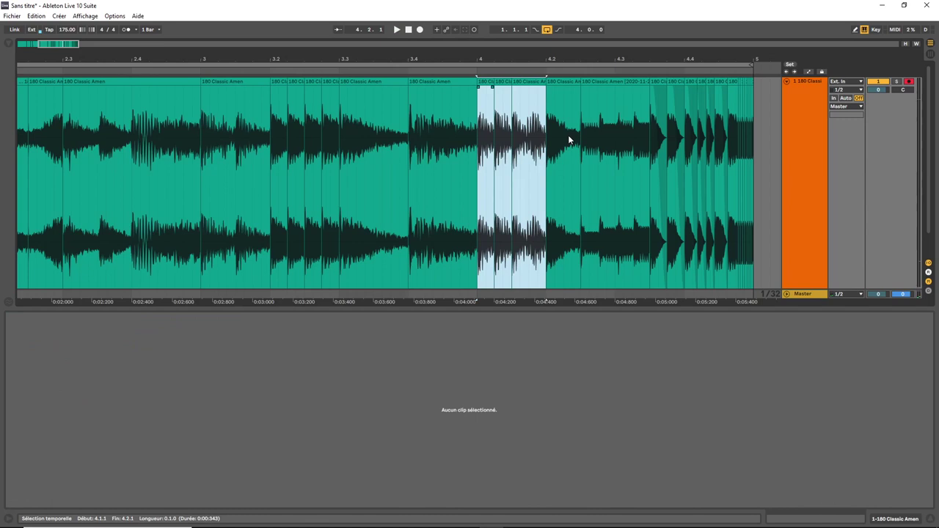
pyautogui.hotkey('ctrl', 'd')
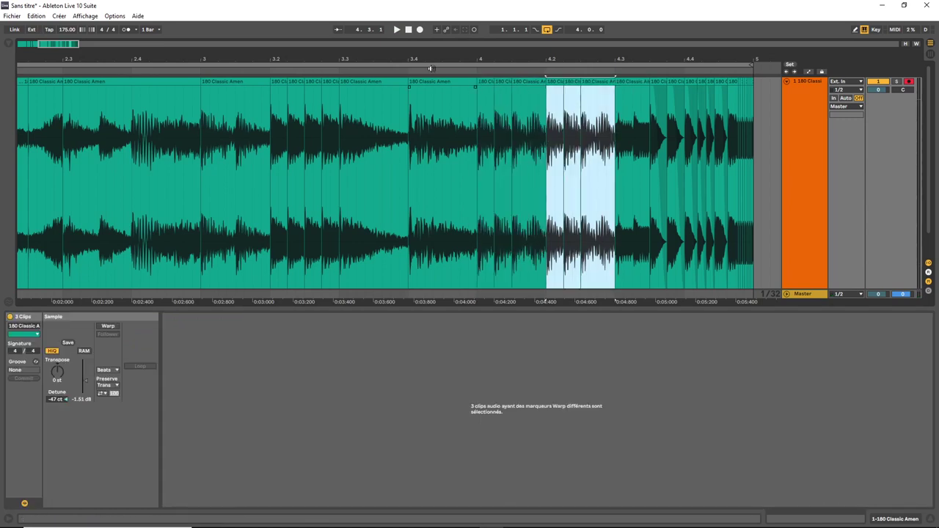
pyautogui.click(256, 83)
pyautogui.press('space')
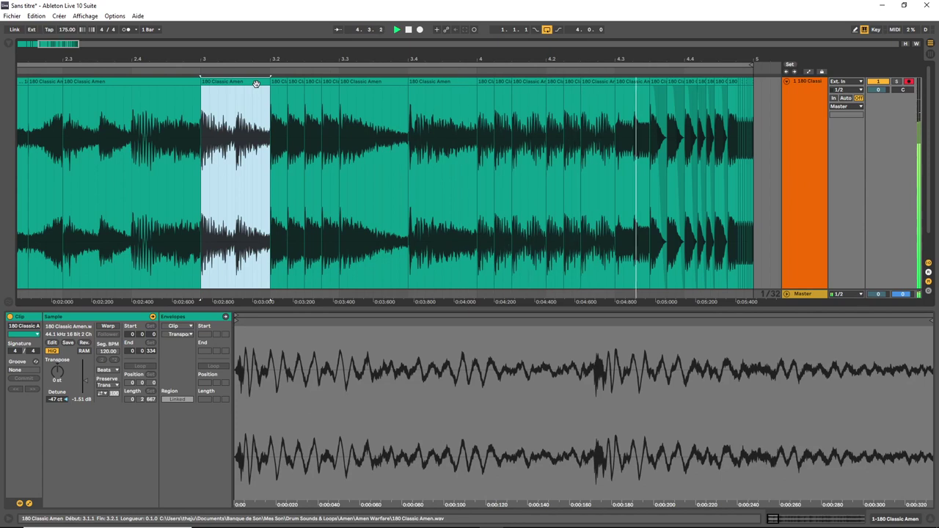
pyautogui.moveTo(52, 47); pyautogui.dragTo(62, 43)
pyautogui.press('space')
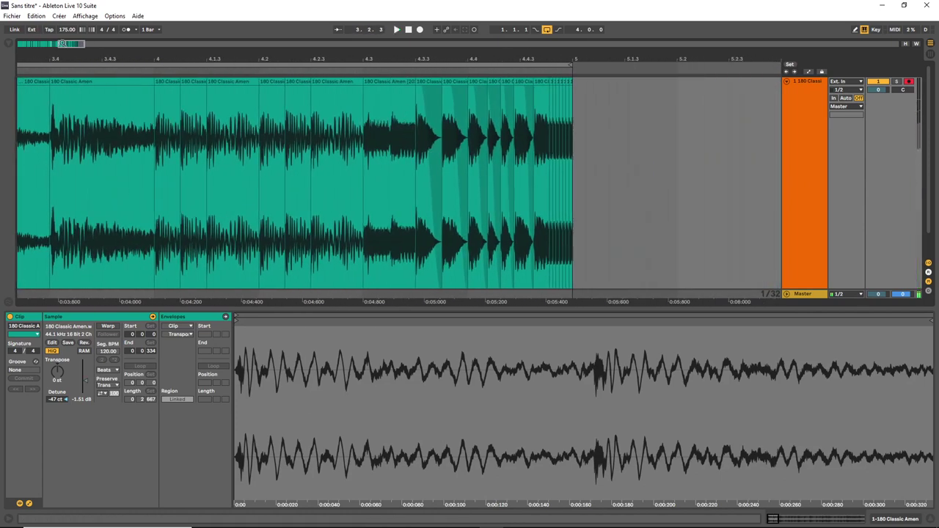
# - Duplicate the 4.3.3 slice without its fade-out onto 4.3.4, transpose the copy to 1 st and extend its end to 4.4.1
pyautogui.click(429, 81)
pyautogui.press('Right')
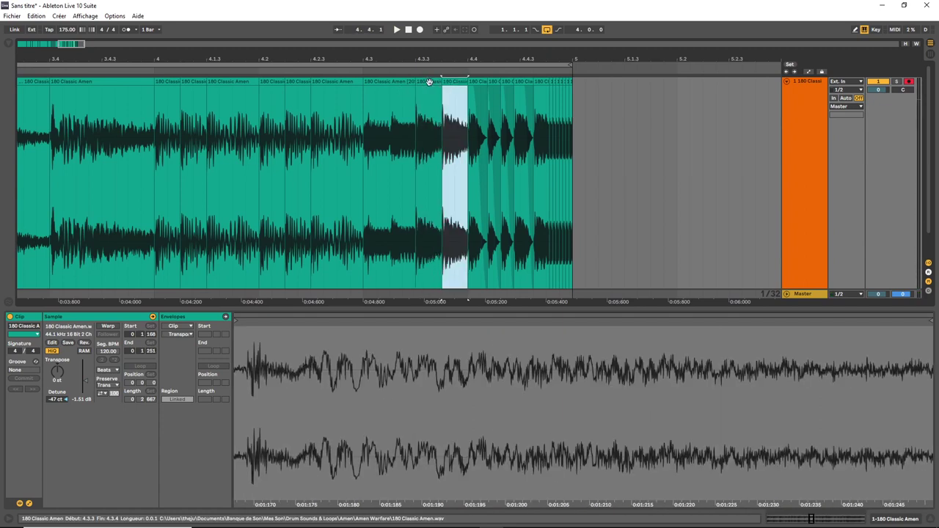
pyautogui.moveTo(60, 383); pyautogui.dragTo(57, 374)
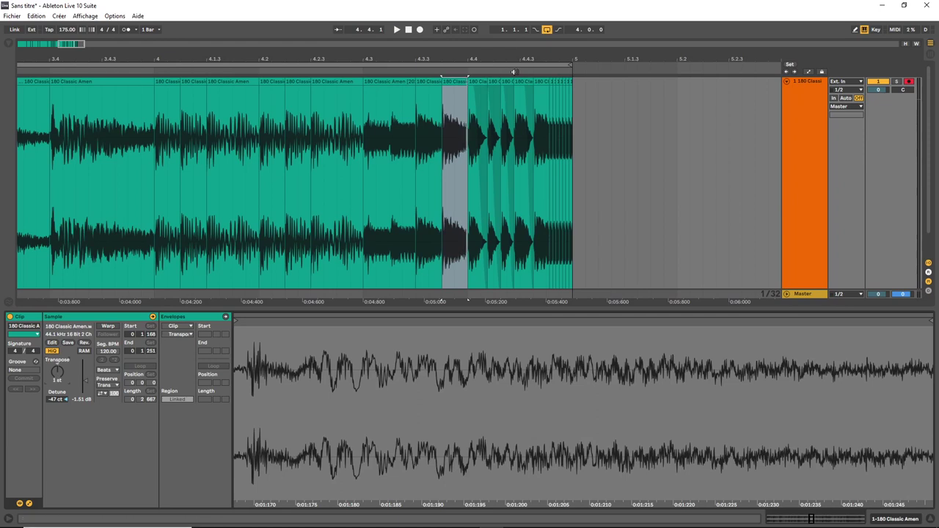
pyautogui.click(461, 81)
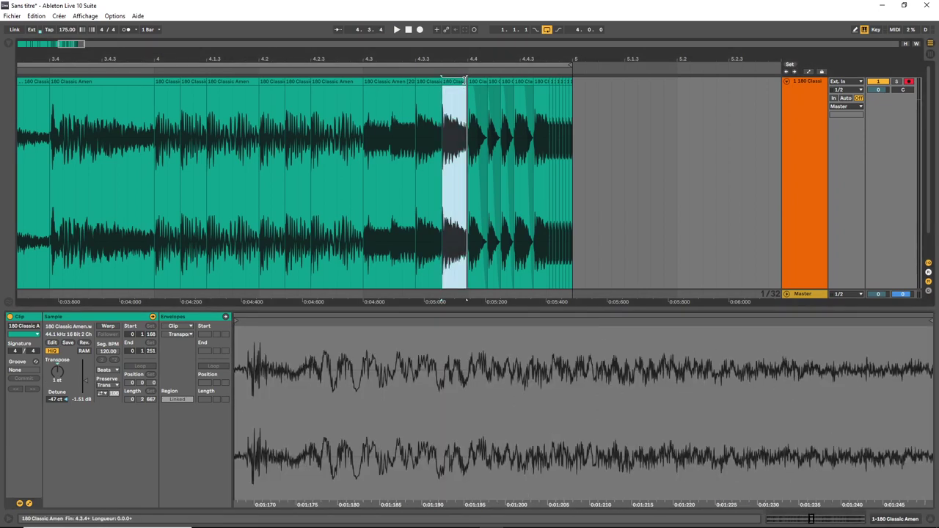
# - Duplicate the 1 st slice onto 4.4.1 and 4.4.2, raising the copies' transposition successively up to 3 st and closing the gap before 4.4.2
pyautogui.press('Right')
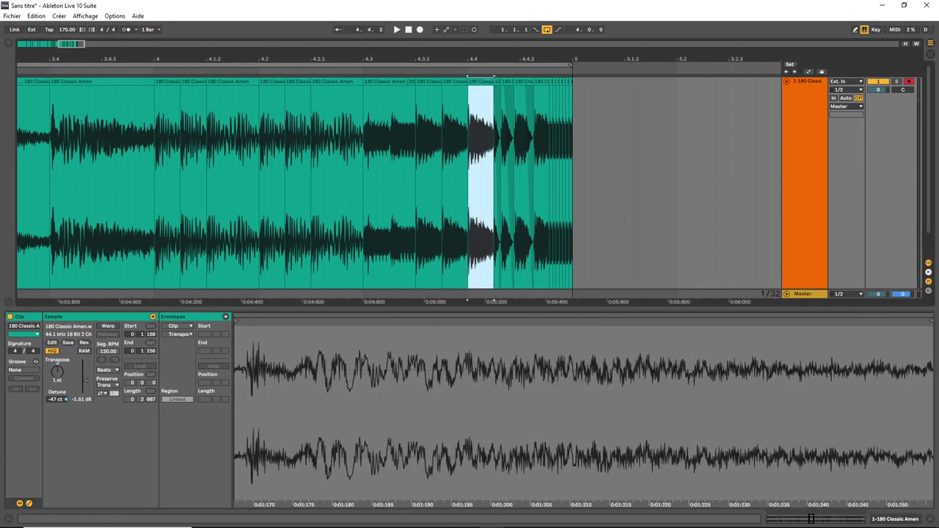
pyautogui.click(60, 373)
pyautogui.moveTo(492, 81); pyautogui.dragTo(495, 81)
pyautogui.hotkey('ctrl', 'd')
pyautogui.click(65, 367)
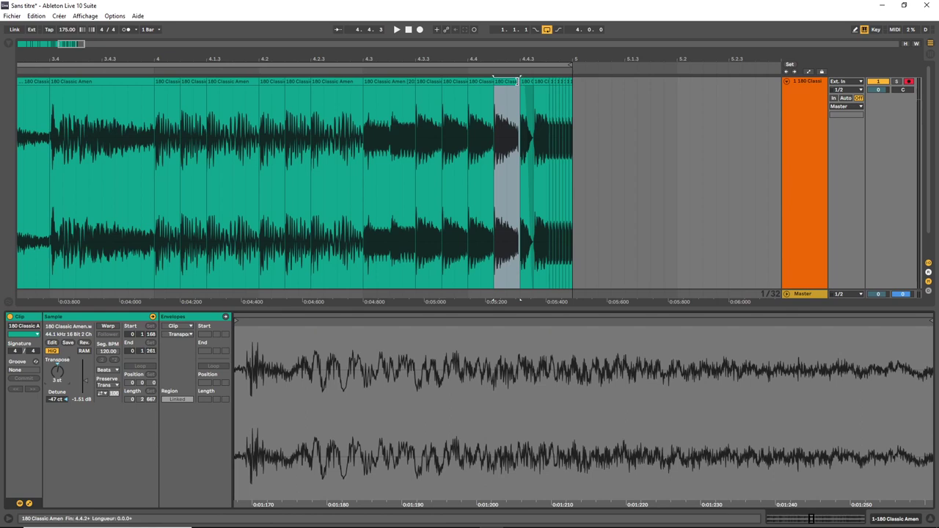
# - Extend the 3 st slice to 4.4.3, duplicate it there at 4 st and extend the copy to 4.4.4
pyautogui.moveTo(517, 81); pyautogui.dragTo(520, 81)
pyautogui.hotkey('ctrl', 'd')
pyautogui.click(61, 371)
pyautogui.press('Up')
pyautogui.moveTo(543, 76); pyautogui.dragTo(547, 77)
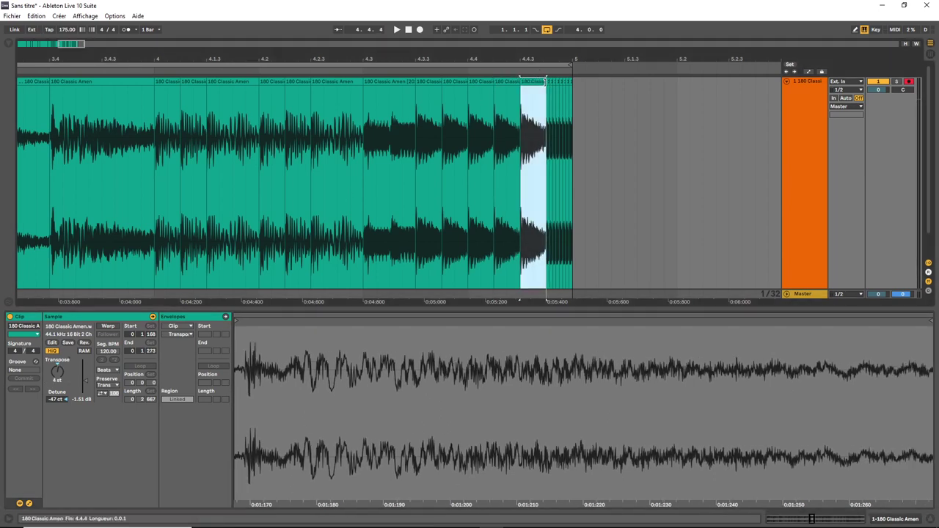
# - Duplicate the 4 st slice onto 4.4.4 and raise the copy's transposition by another semitone
pyautogui.hotkey('ctrl', 'd')
pyautogui.click(61, 370)
pyautogui.press('Up')
# - Audition the arrangement from 4.1.3, let it loop through the earlier bars, and stop playback
pyautogui.click(200, 183)
pyautogui.press('space')
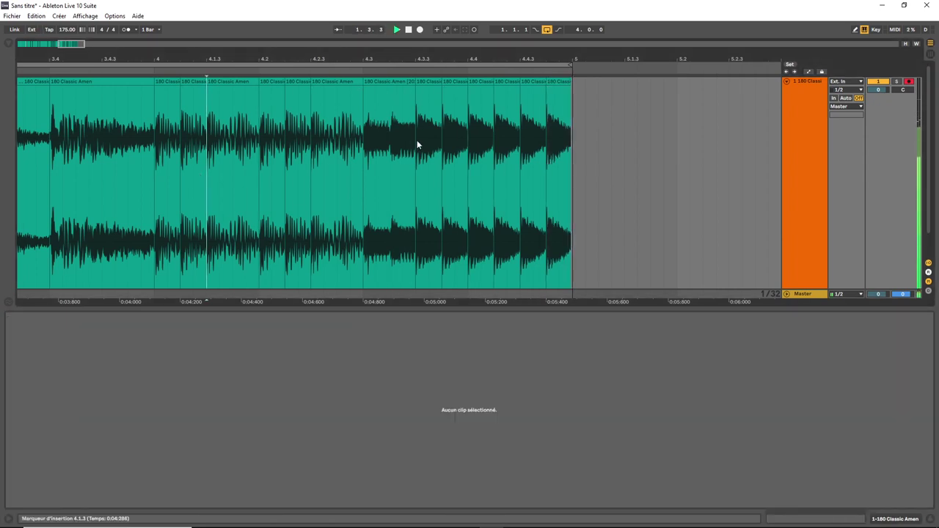
pyautogui.moveTo(78, 43)
pyautogui.mouseDown()
pyautogui.moveTo(73, 24)
pyautogui.moveTo(88, 53)
pyautogui.mouseUp()
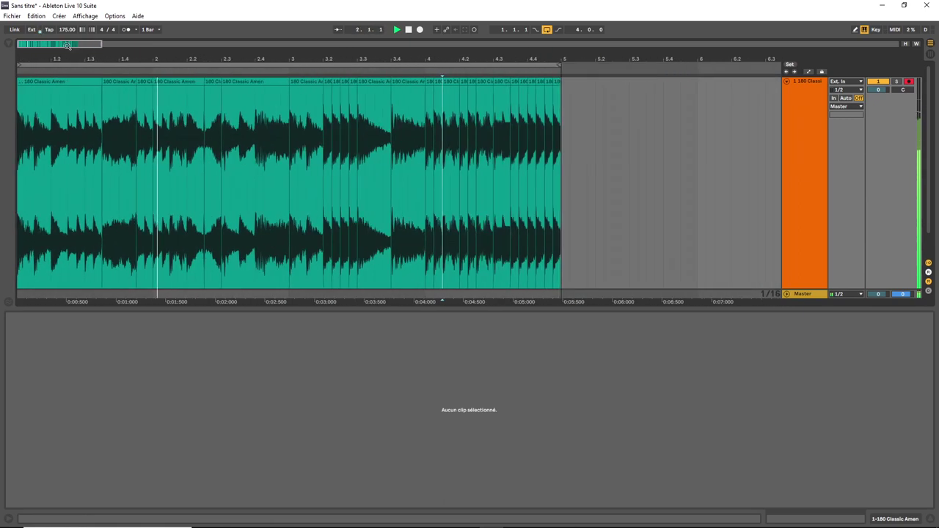
pyautogui.moveTo(29, 41); pyautogui.dragTo(28, 55)
pyautogui.press('space')
pyautogui.click(178, 118)
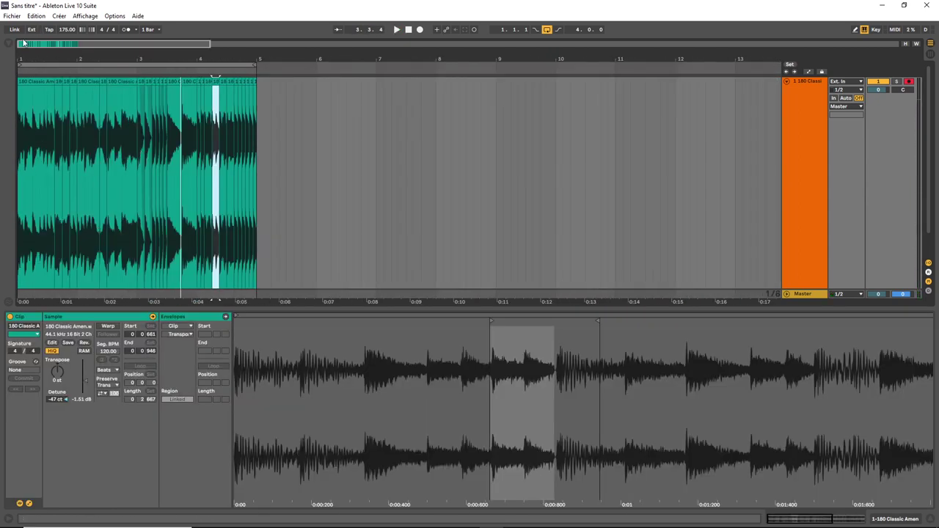
pyautogui.moveTo(23, 43); pyautogui.dragTo(22, 52)
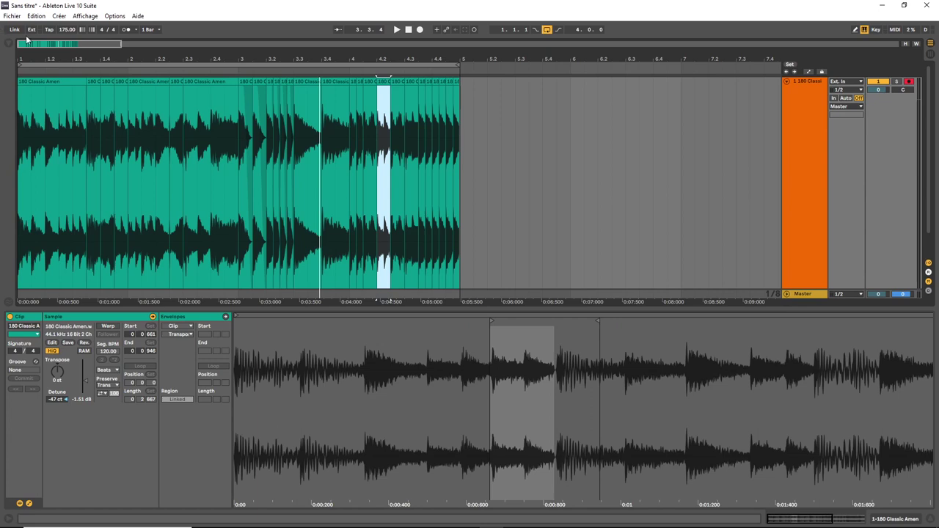
pyautogui.moveTo(35, 41); pyautogui.dragTo(19, 61)
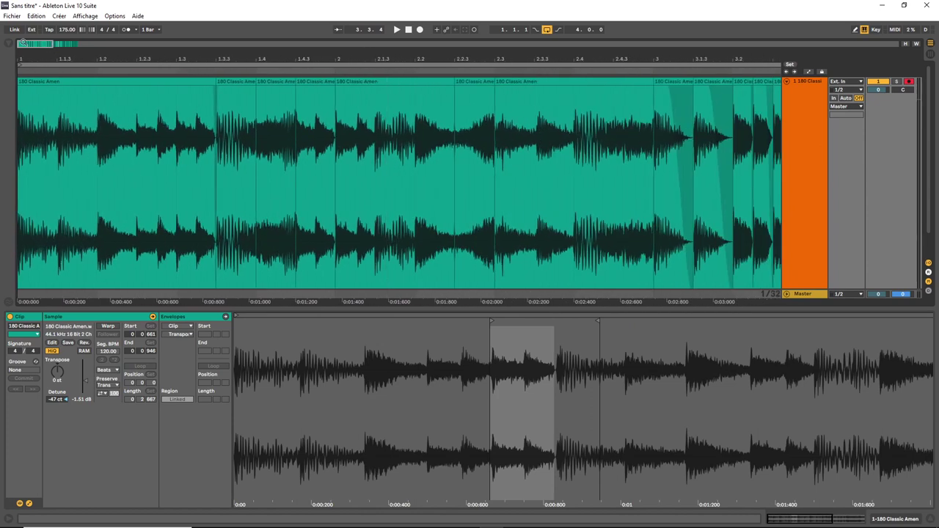
# - Play the loop from 1.1.1 and add fade-outs to the short slices at 3.2.2, 3.2.3 and 3.2.4
pyautogui.press('space')
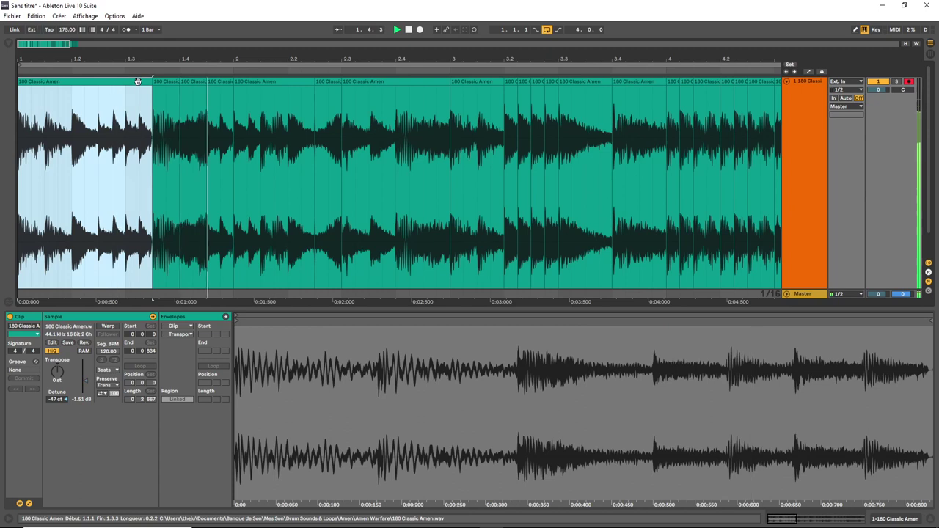
pyautogui.click(154, 87)
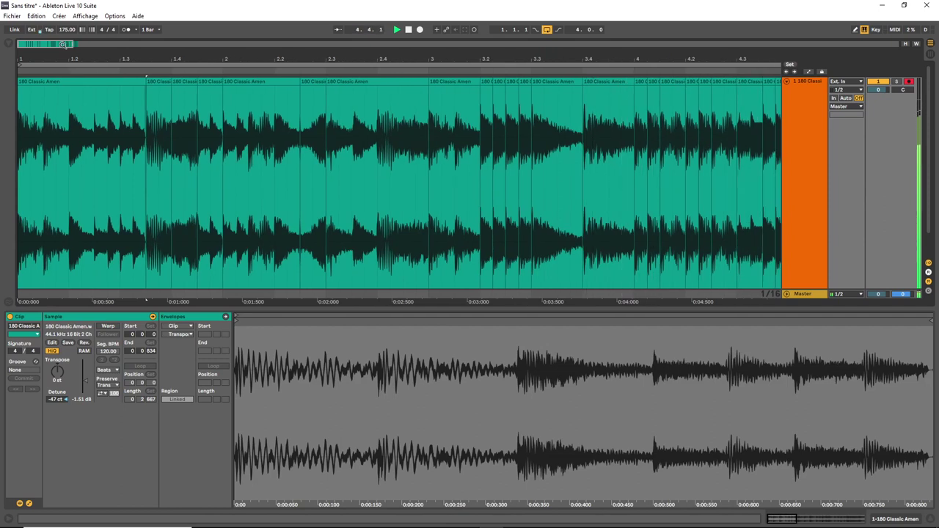
pyautogui.moveTo(468, 59); pyautogui.dragTo(468, 103)
pyautogui.moveTo(220, 88); pyautogui.dragTo(263, 87)
pyautogui.moveTo(308, 87); pyautogui.dragTo(294, 88)
pyautogui.click(206, 82)
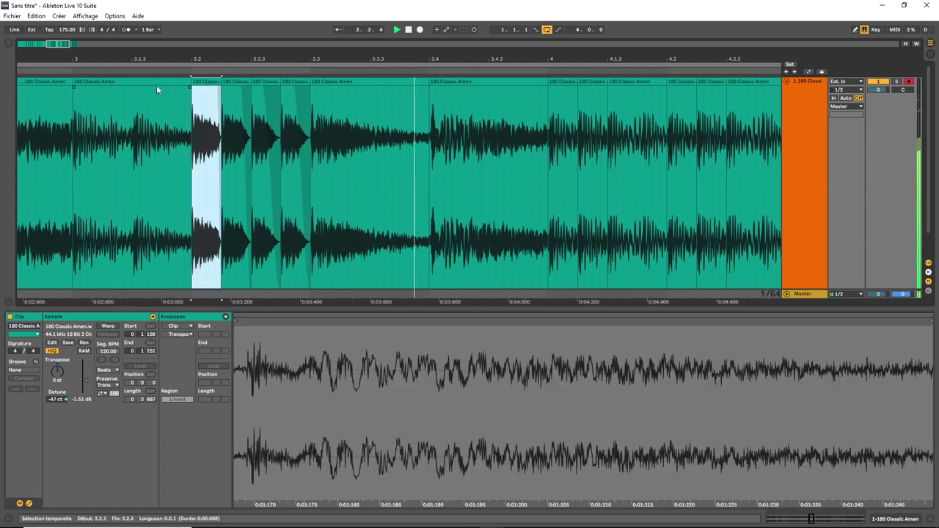
# - Split the clip at 3.1.1 at 3.1.3 and give both halves long fade-outs
pyautogui.click(133, 110)
pyautogui.hotkey('ctrl', 'e')
pyautogui.moveTo(131, 87); pyautogui.dragTo(92, 87)
pyautogui.click(184, 86)
pyautogui.moveTo(188, 87)
pyautogui.mouseDown()
pyautogui.moveTo(128, 85)
pyautogui.moveTo(153, 89)
pyautogui.mouseUp()
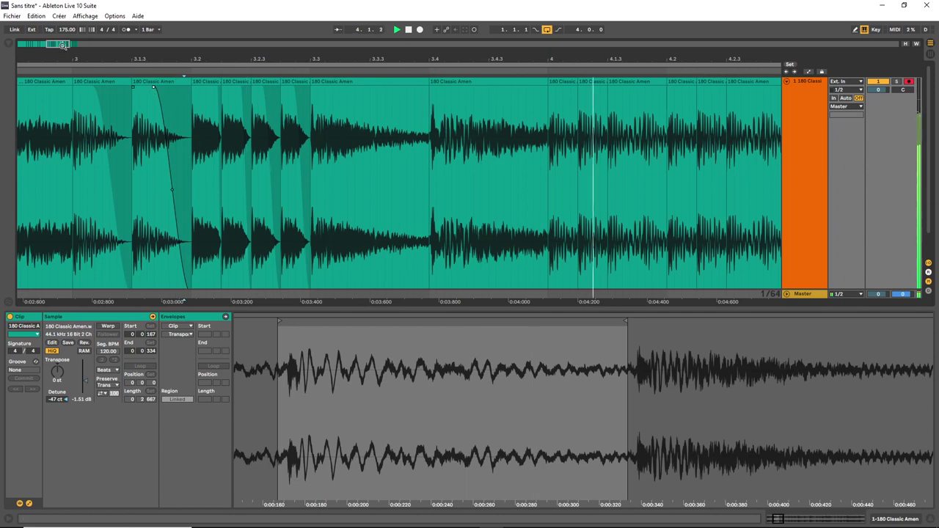
pyautogui.moveTo(53, 44); pyautogui.dragTo(63, 44)
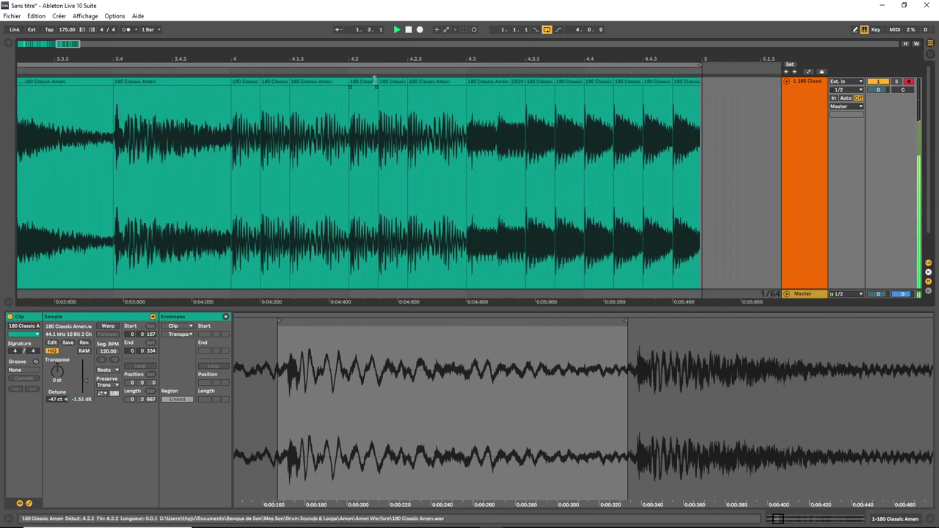